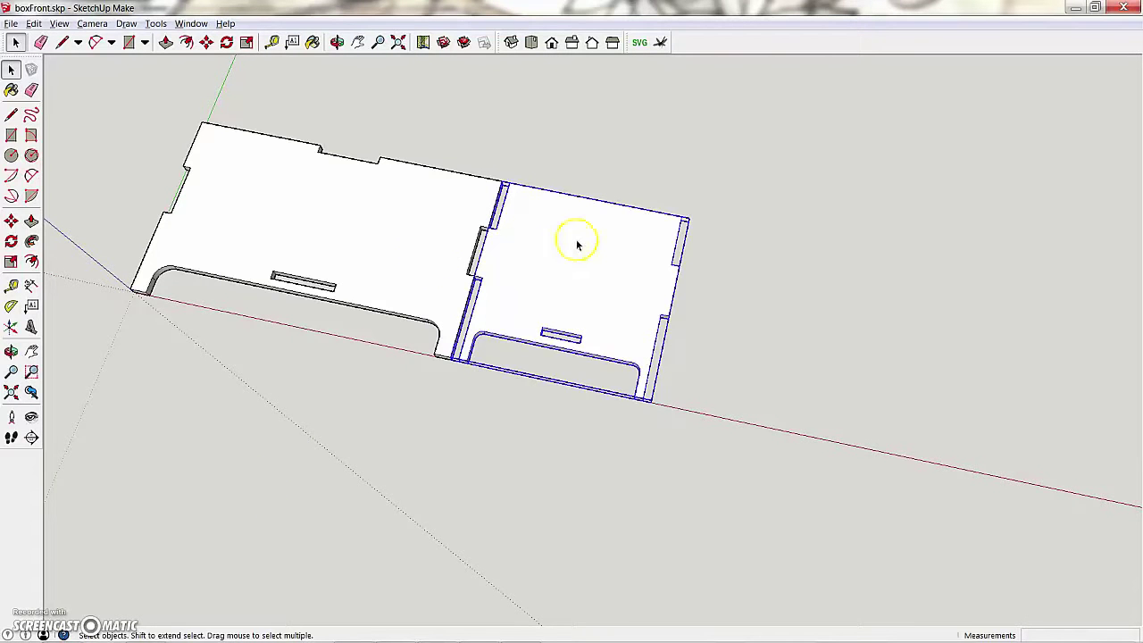
Try to rotate the wide slotted panel 90 degrees upright and undo the rotation
middle_click_drag(537, 232, 411, 240)
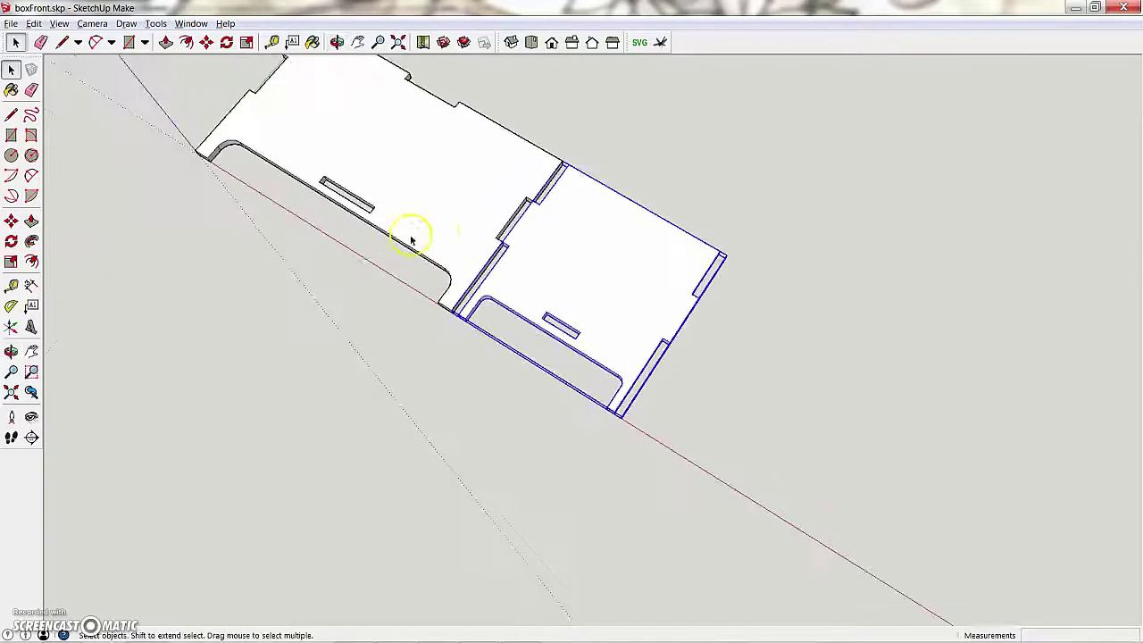
middle_click_drag(469, 219, 75, 455)
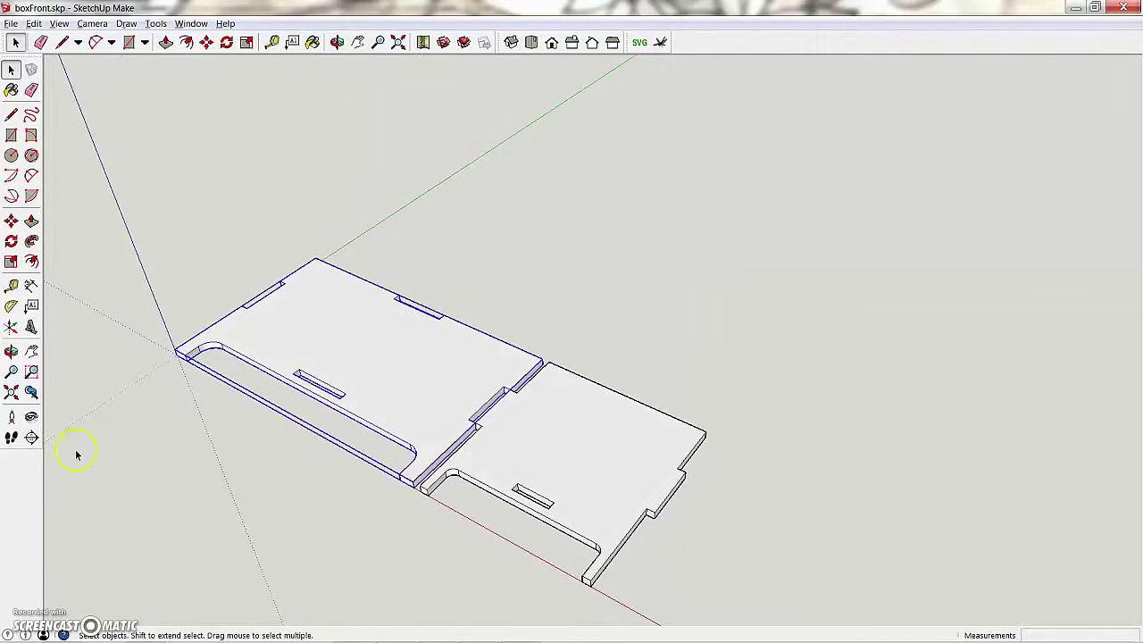
left_click(11, 241)
key("m")
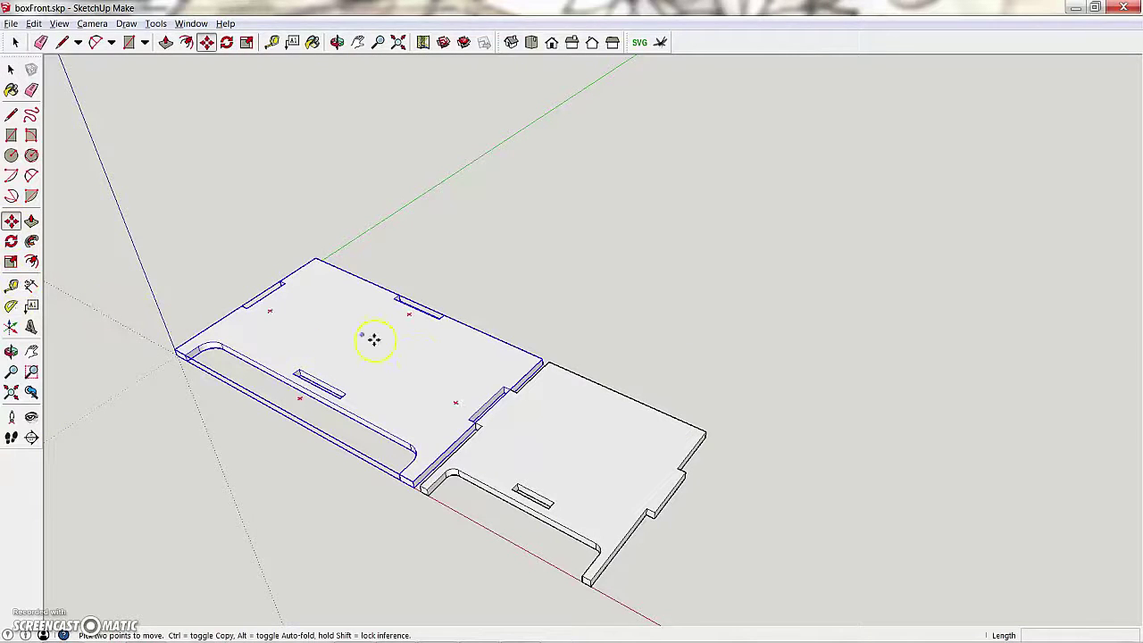
mouse_move(533, 371)
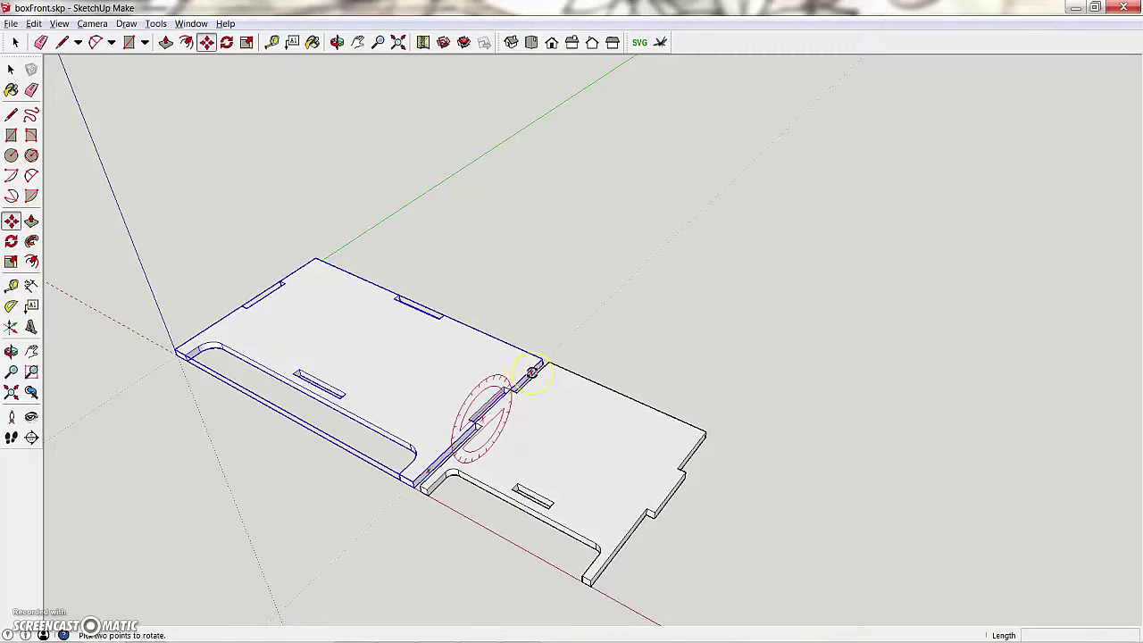
left_click(533, 371)
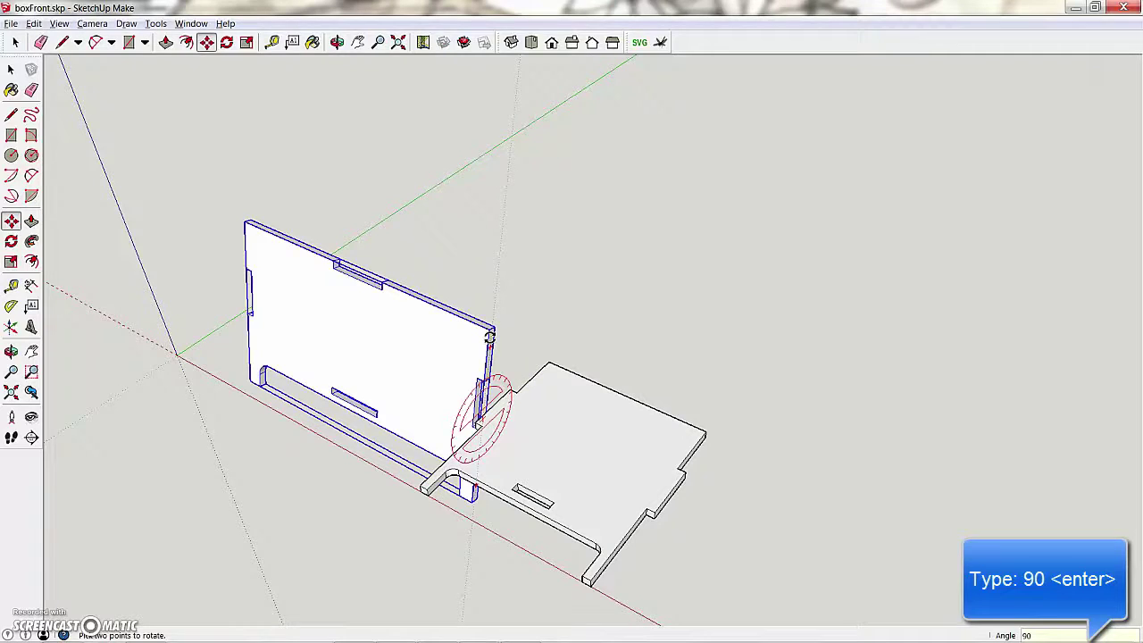
key("Return")
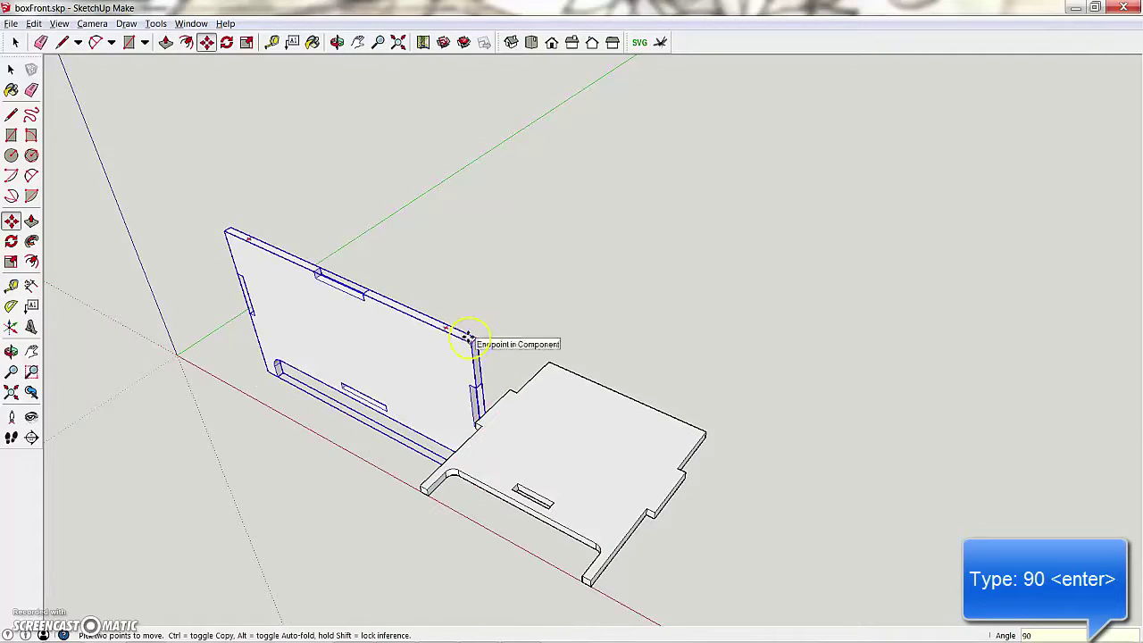
key("ctrl+z")
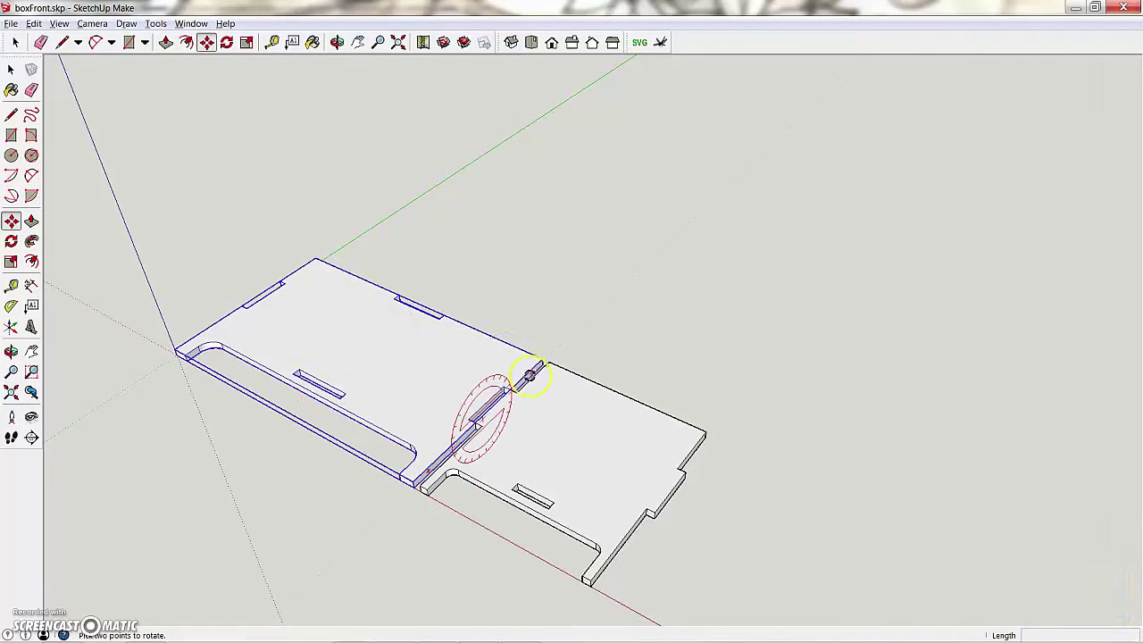
Rotate the wide slotted panel 90 degrees about its end face so that it stands upright
left_click(526, 370)
key("Return")
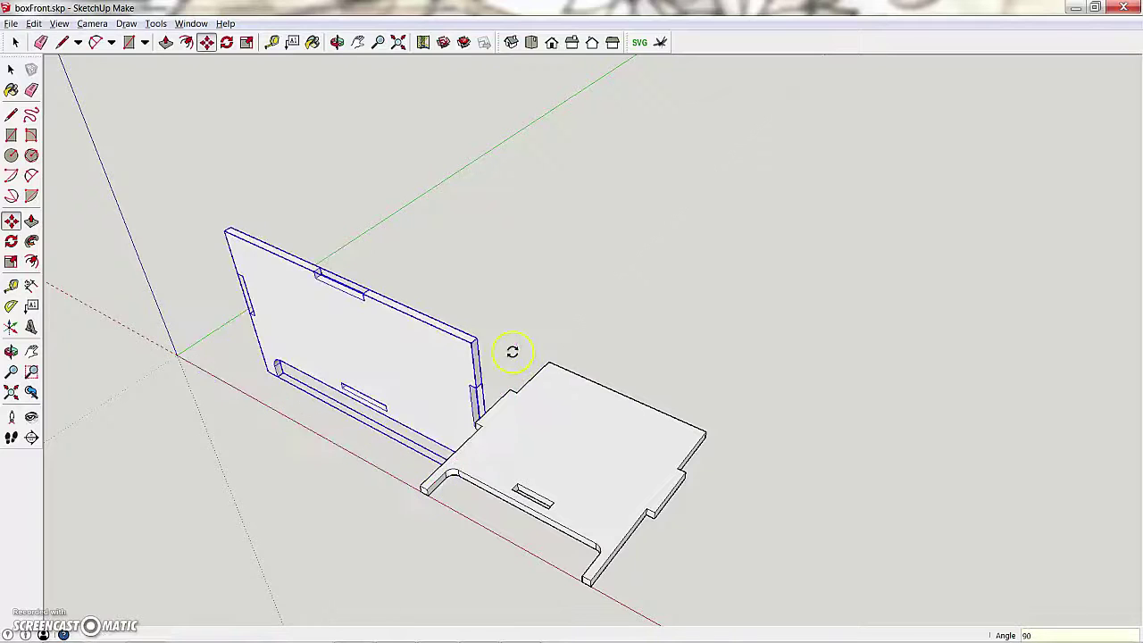
Rotate the narrower slotted panel 90 degrees about its end face so that it stands upright
middle_click_drag(435, 399, 785, 456)
key("space")
left_click(654, 401)
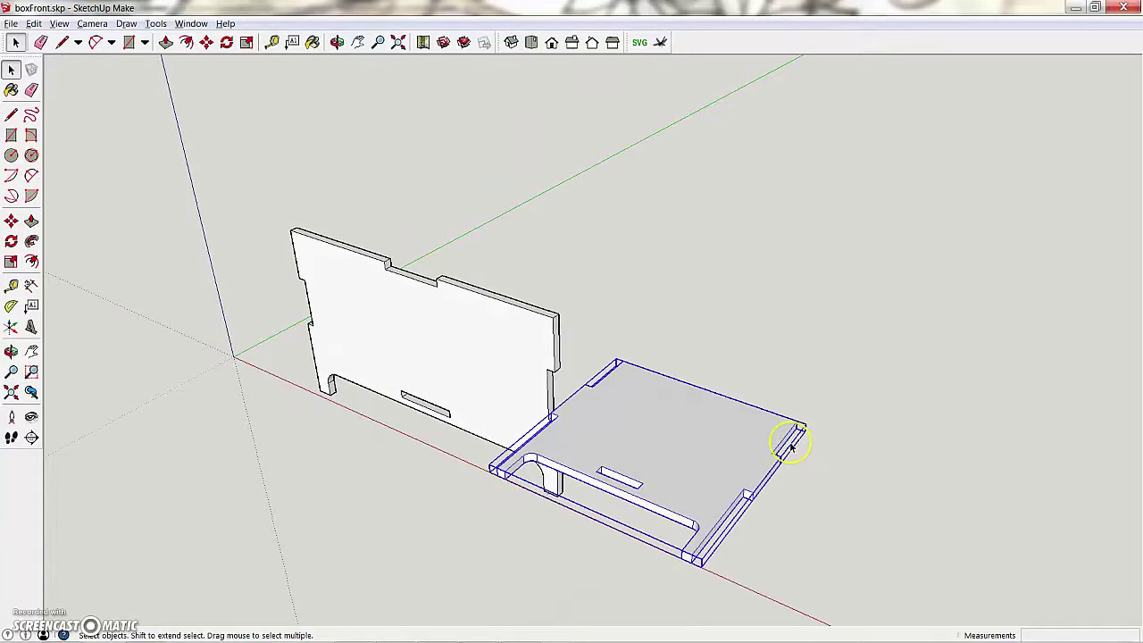
key("m")
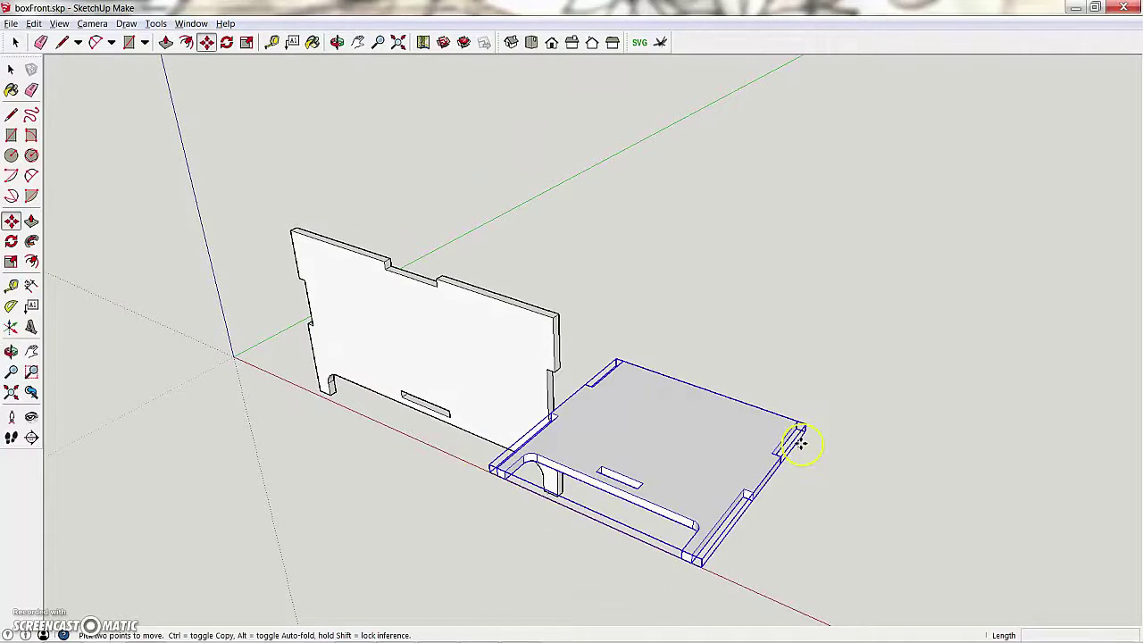
scroll(800, 444, "up", 3)
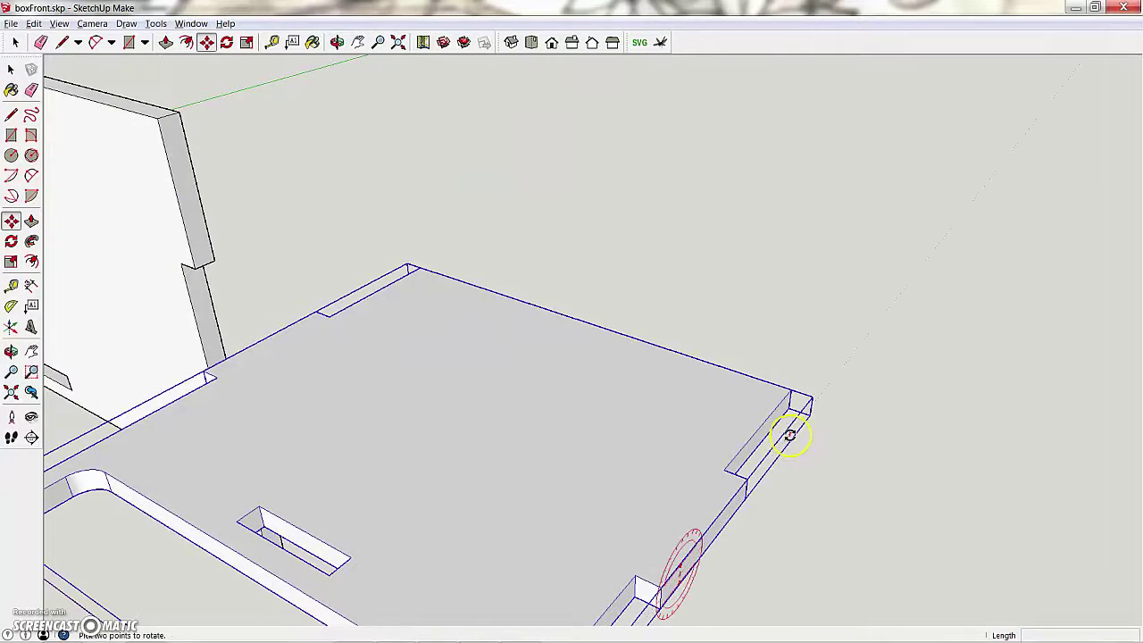
left_click(787, 433)
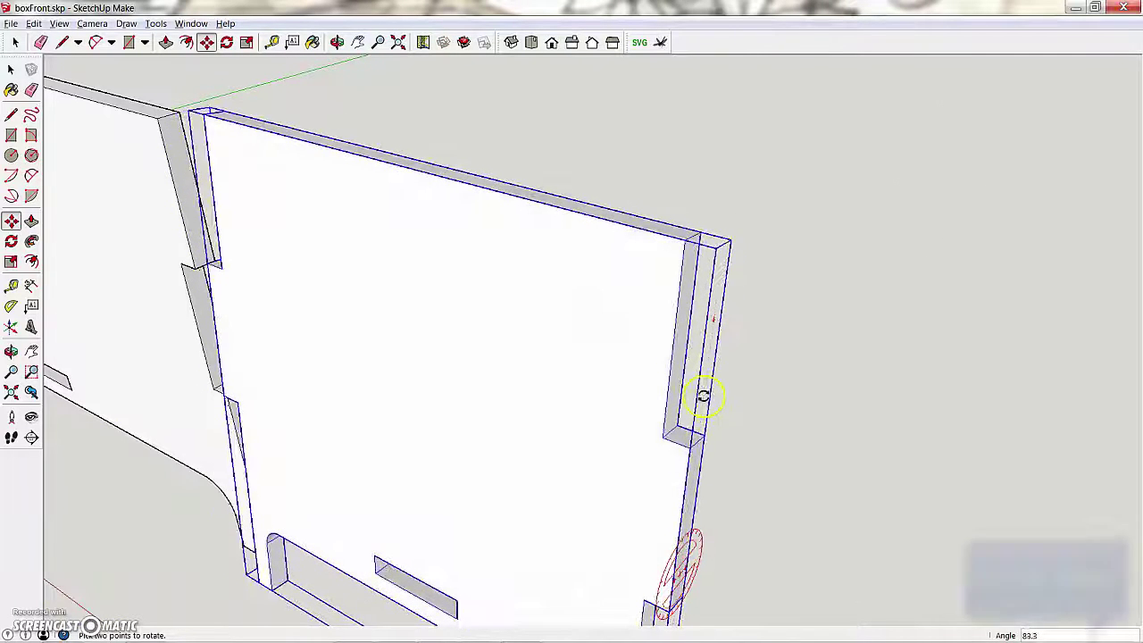
type("90")
key("Return")
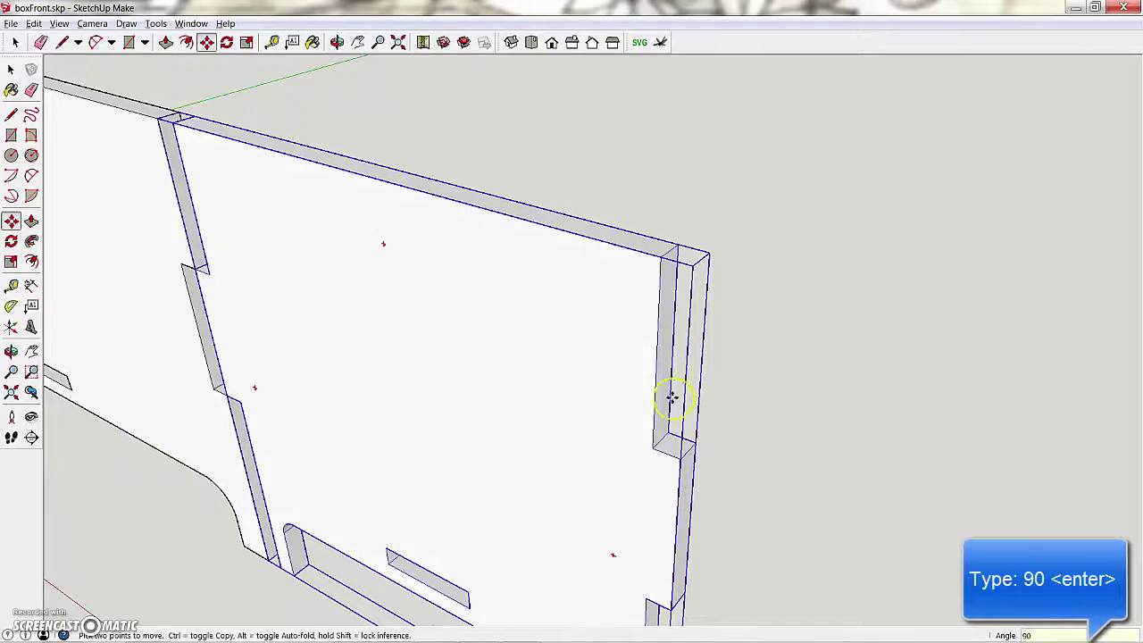
Rotate the narrower panel 90 degrees about the vertical axis, perpendicular to the wide panel
left_click(626, 238)
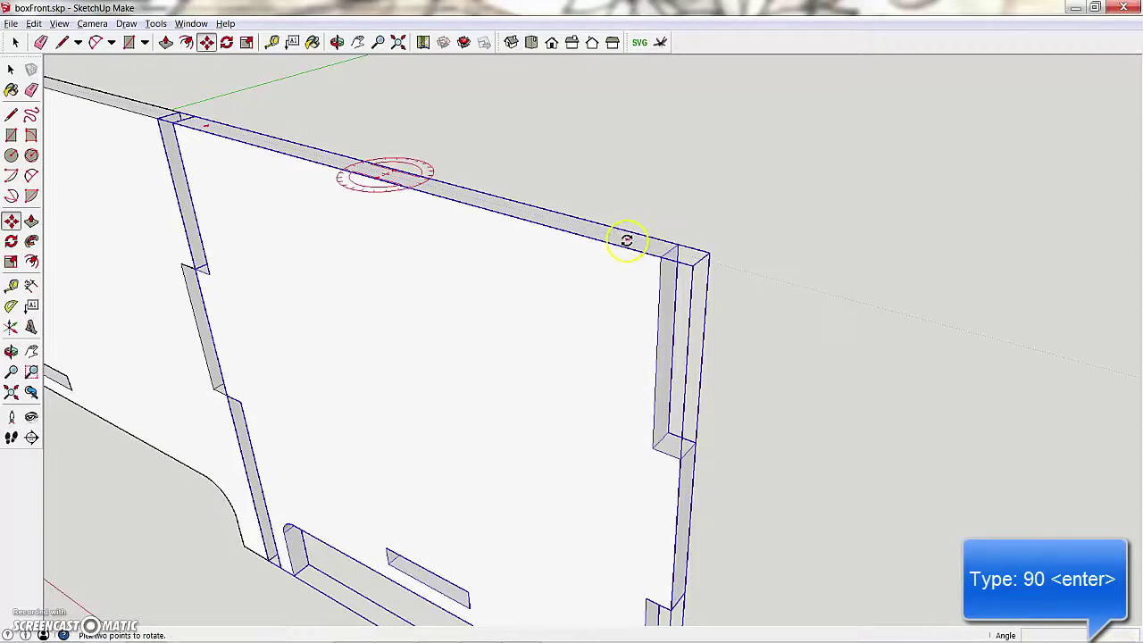
type("9")
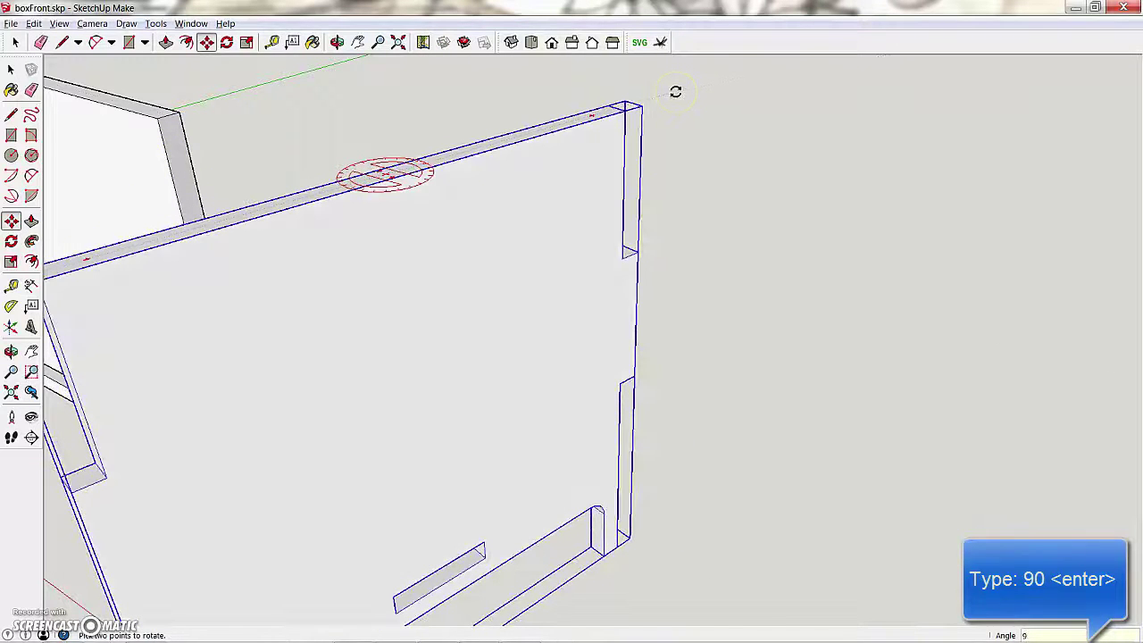
type("0")
key("Return")
Move the narrower panel by its edge notch onto the wide panel's matching notch so their finger joints interlock at the corner
scroll(487, 171, "down", 4)
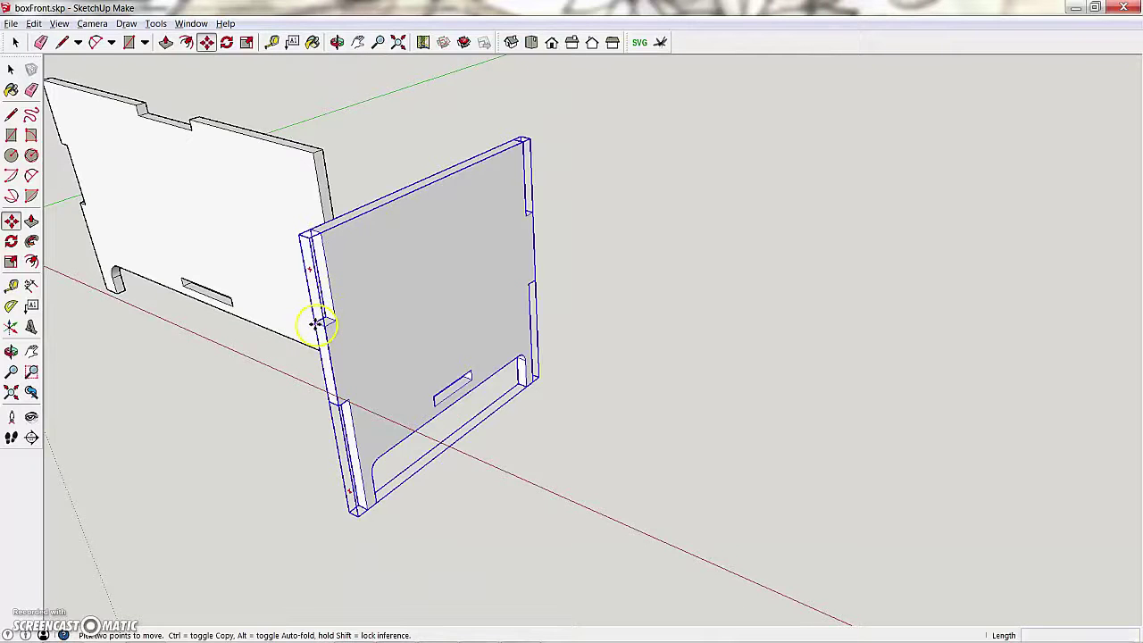
left_click(317, 323)
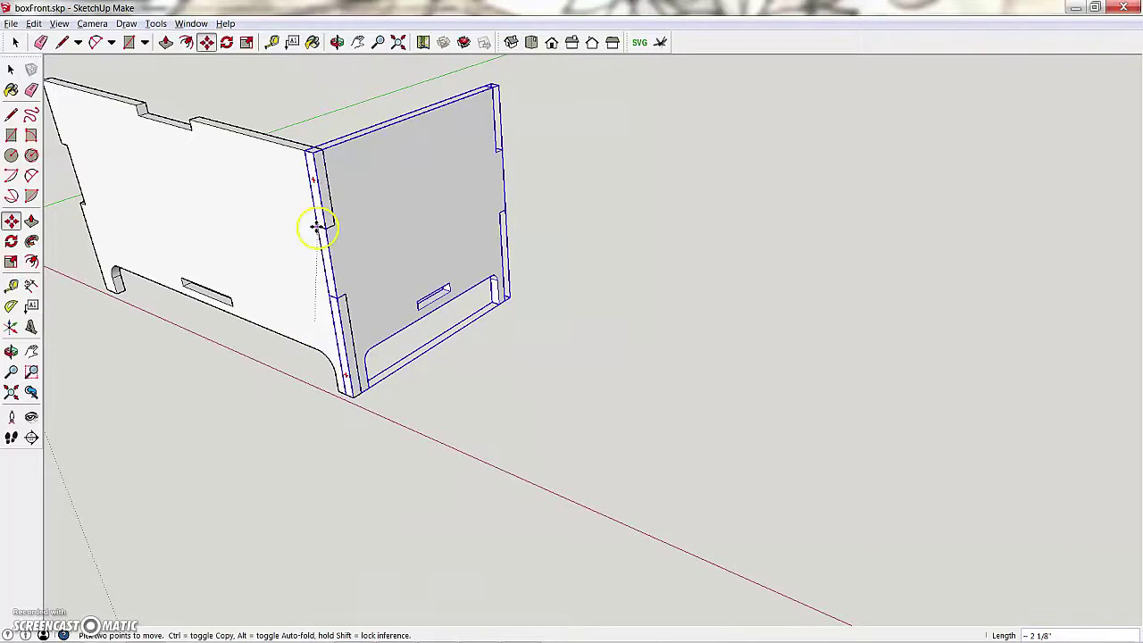
scroll(322, 227, "up", 6)
scroll(365, 250, "down", 8)
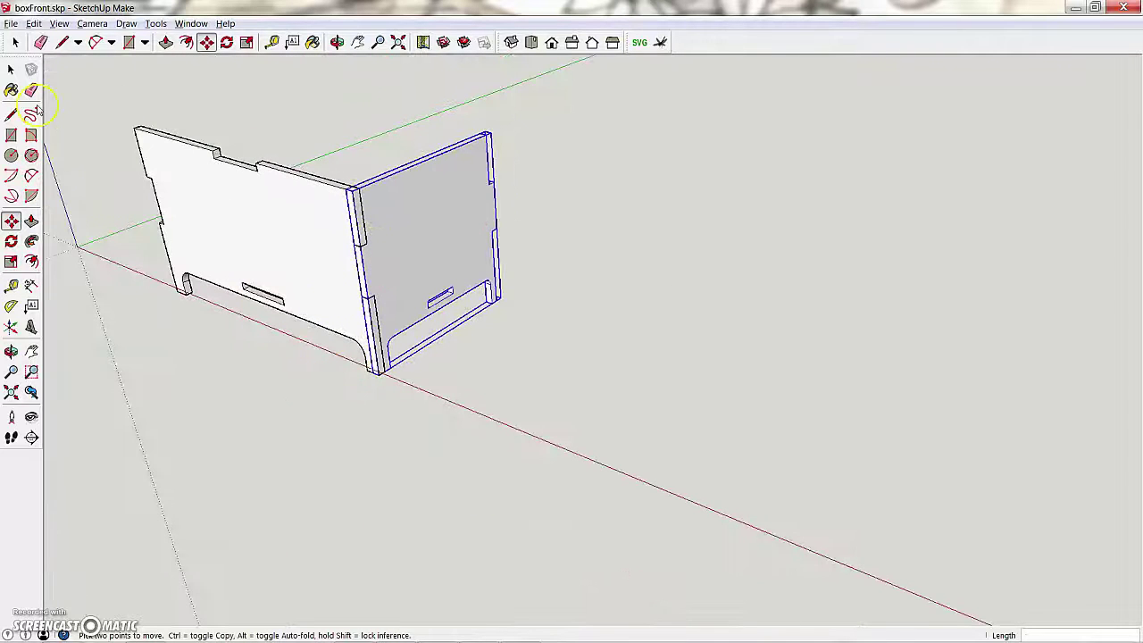
Copy the wide panel 2 7/8" along the green axis to the far end of the side panel as the opposite wall
left_click(11, 68)
left_click(229, 336)
middle_click_drag(229, 337, 413, 354)
mouse_move(313, 300)
middle_mouse_down()
mouse_move(467, 324)
mouse_move(640, 331)
mouse_move(483, 327)
middle_mouse_up()
middle_click_drag(618, 302, 581, 401)
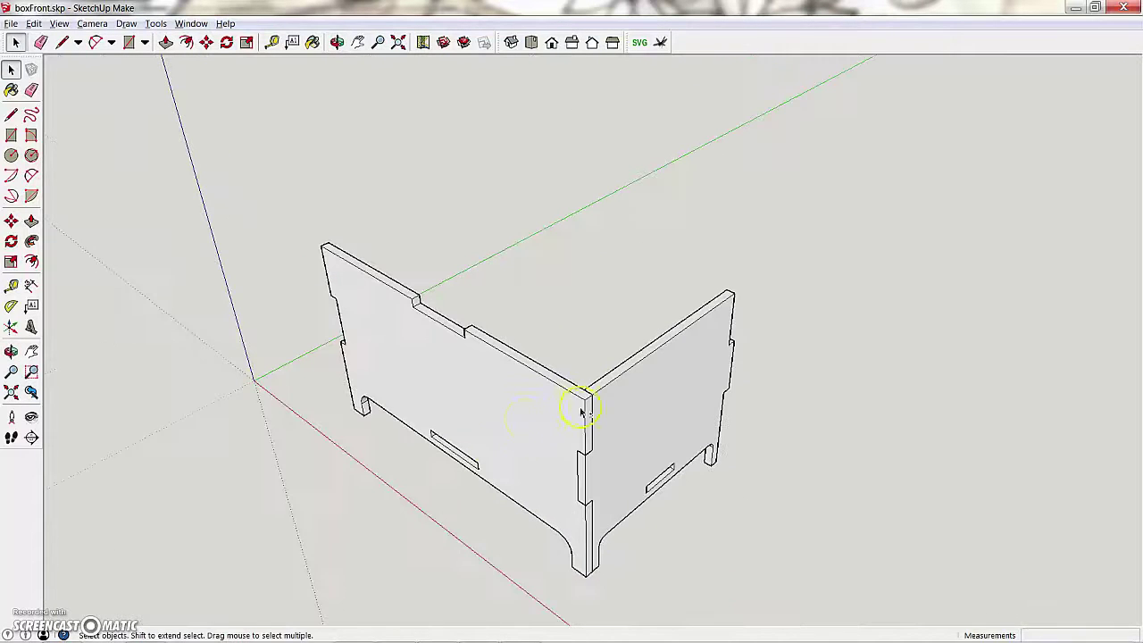
left_click(526, 429)
left_click(11, 221)
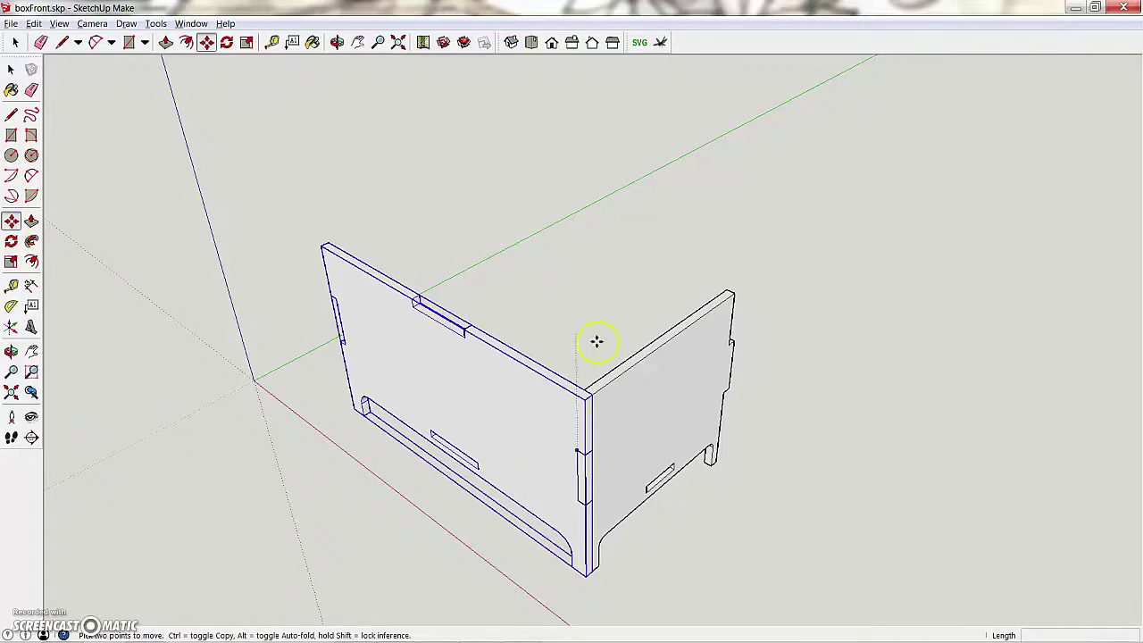
left_click(583, 400)
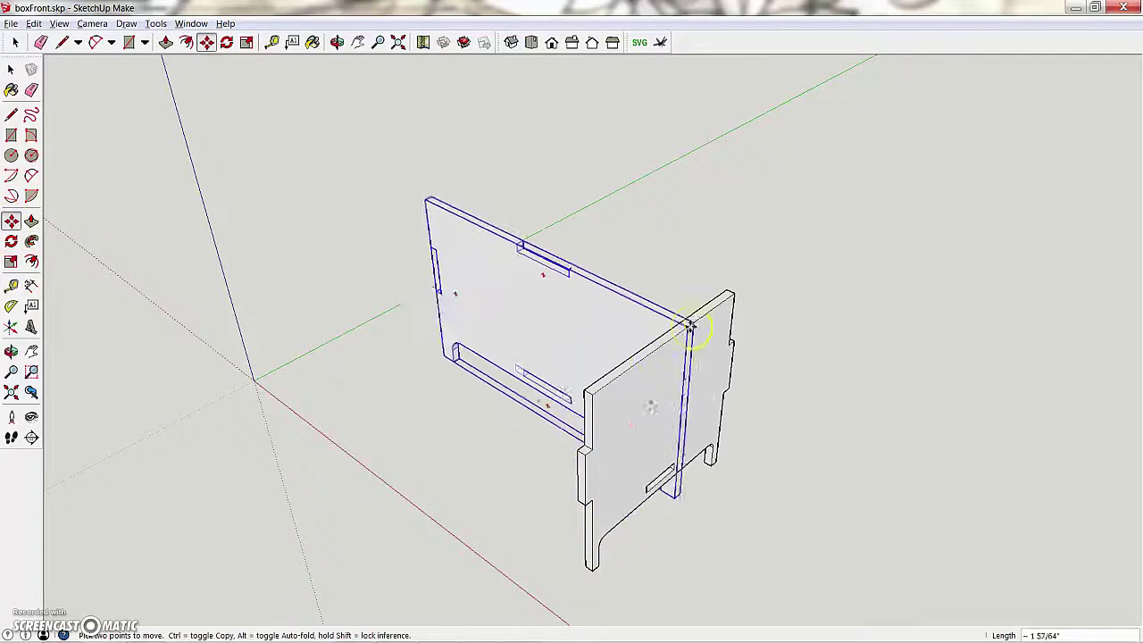
key("ctrl")
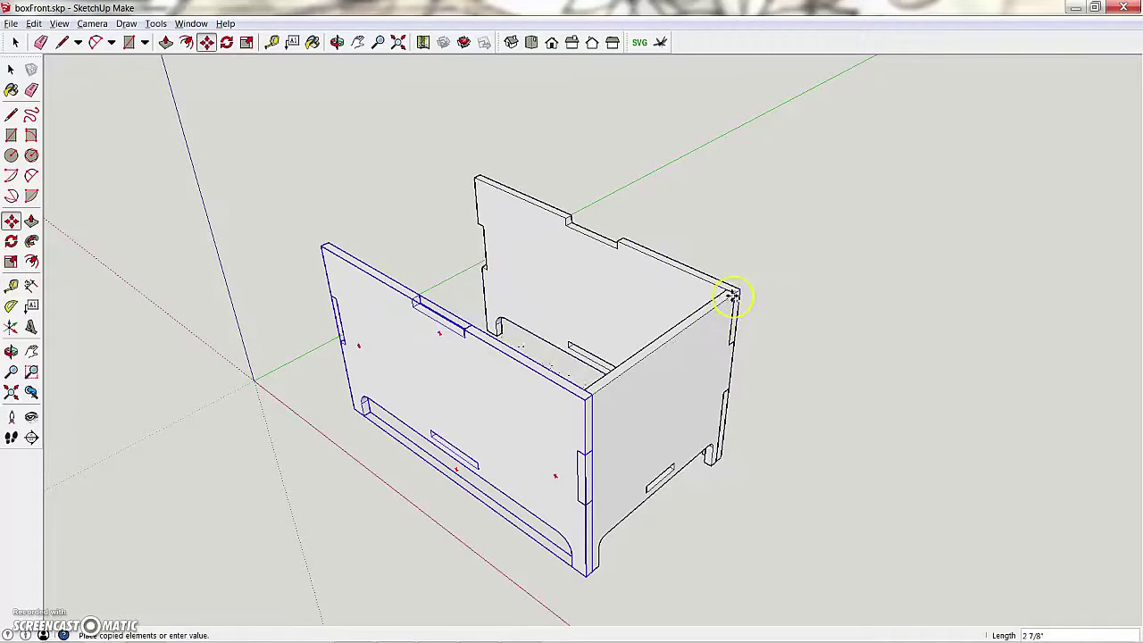
left_click(733, 296)
Copy the narrower side panel to the open end of the box, between the two wide panels
middle_click_drag(539, 316, 798, 371)
middle_click_drag(593, 316, 566, 342)
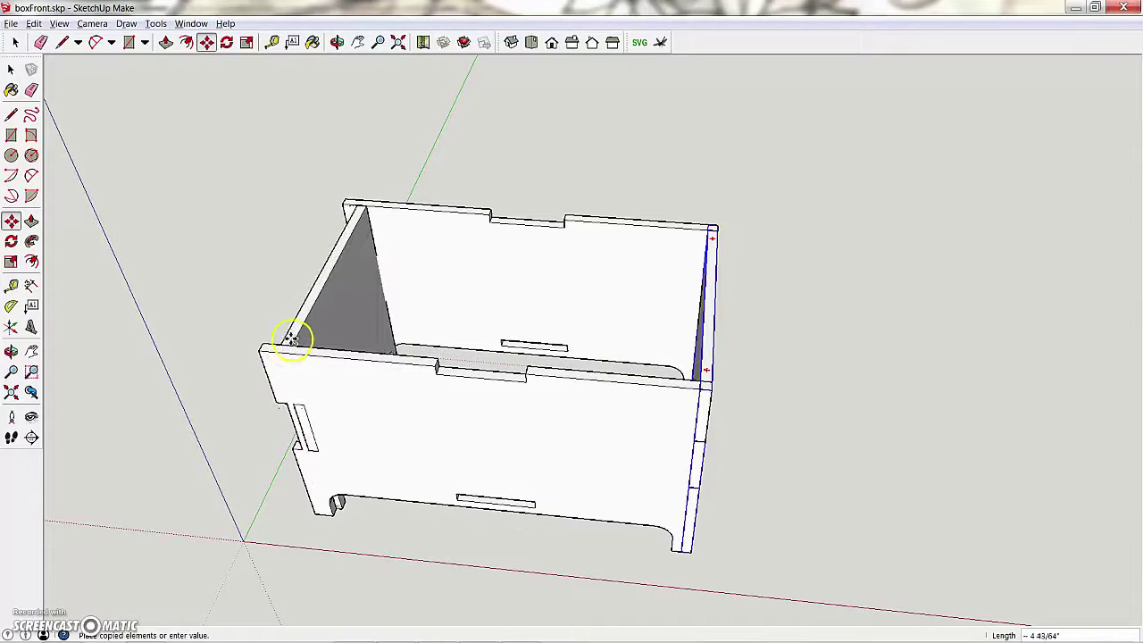
left_click(306, 339)
Move the copied side panel by its top corner onto the wide panel's outer top corner to close the box
middle_click_drag(306, 339, 465, 385)
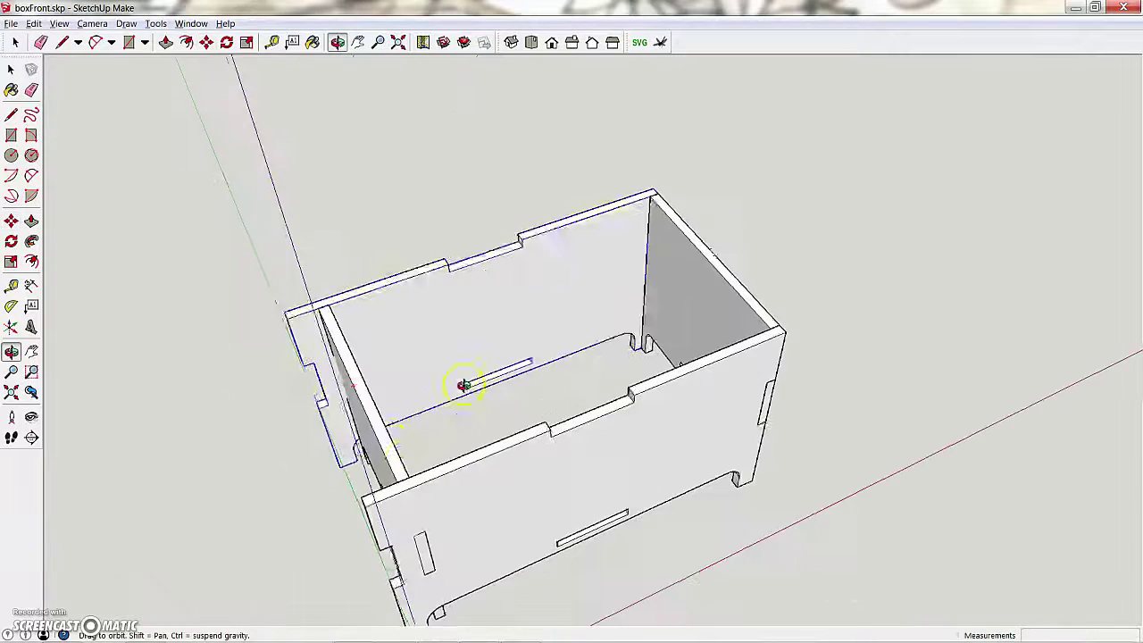
scroll(398, 449, "up", 4)
middle_click_drag(399, 449, 625, 233)
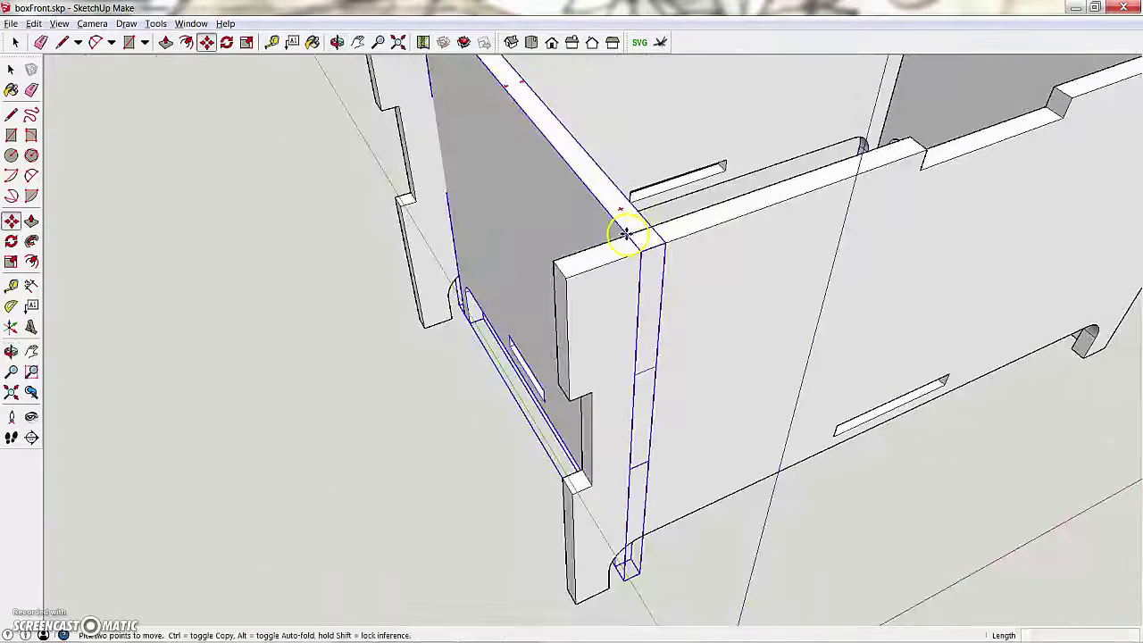
left_click(624, 234)
left_click(552, 262)
scroll(660, 243, "down", 4)
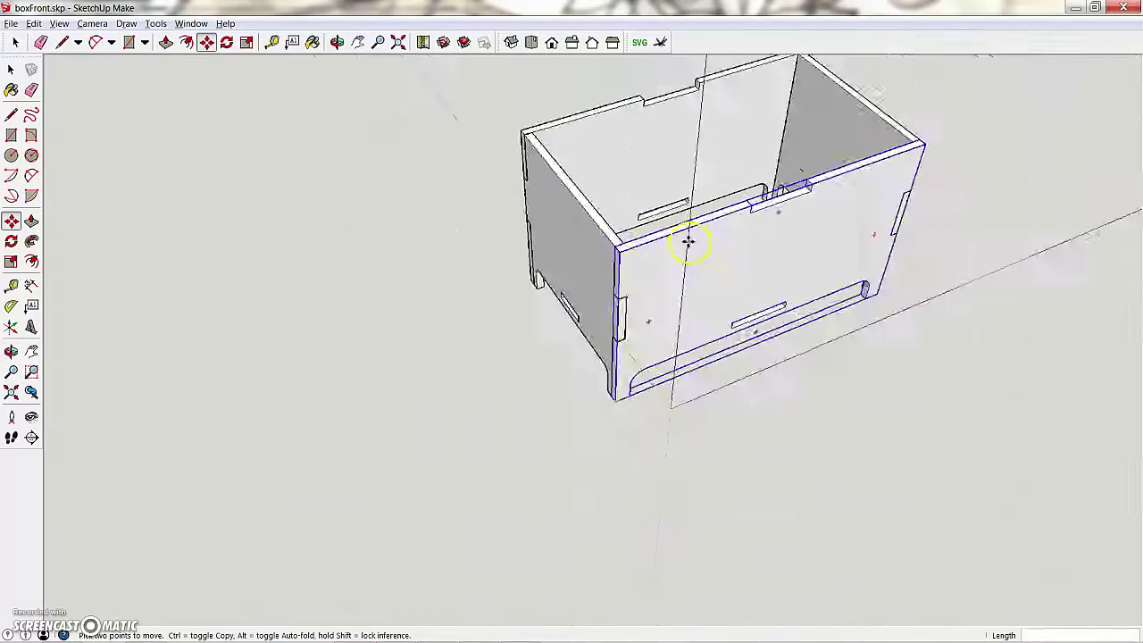
Draw a horizontal rectangle about 4 3/4" by 19/32" between the lower slots of the two side panels
middle_click_drag(689, 242, 51, 352)
key("m")
scroll(482, 211, "up", 6)
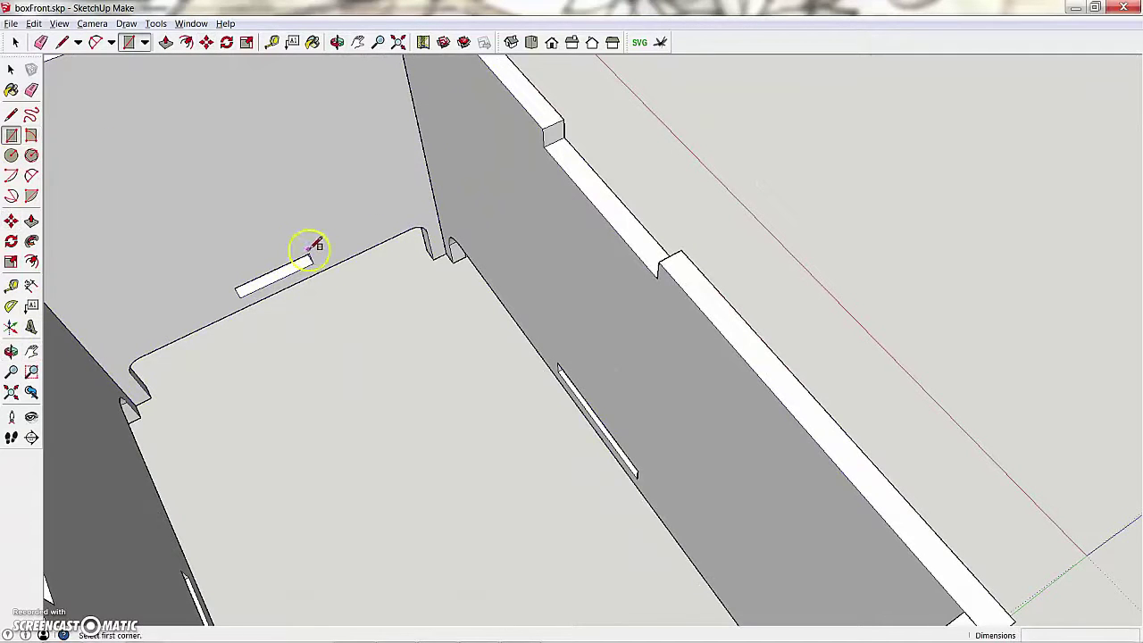
left_click(316, 250)
scroll(276, 260, "down", 6)
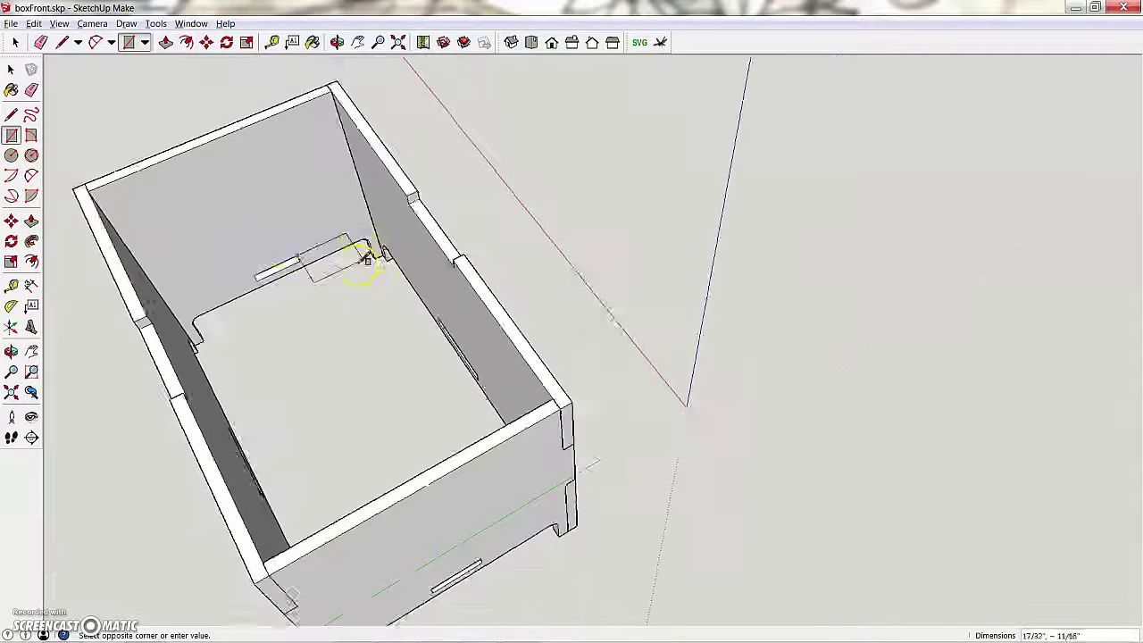
middle_click_drag(579, 196, 164, 301)
middle_click_drag(589, 107, 348, 148)
scroll(530, 98, "up", 6)
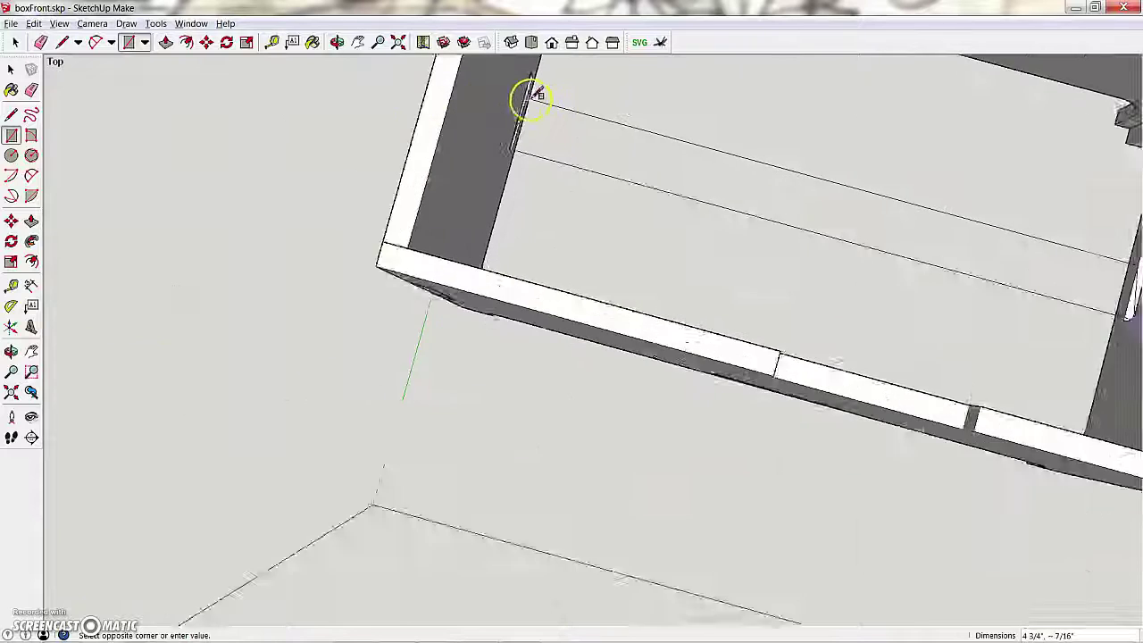
scroll(455, 187, "up", 4)
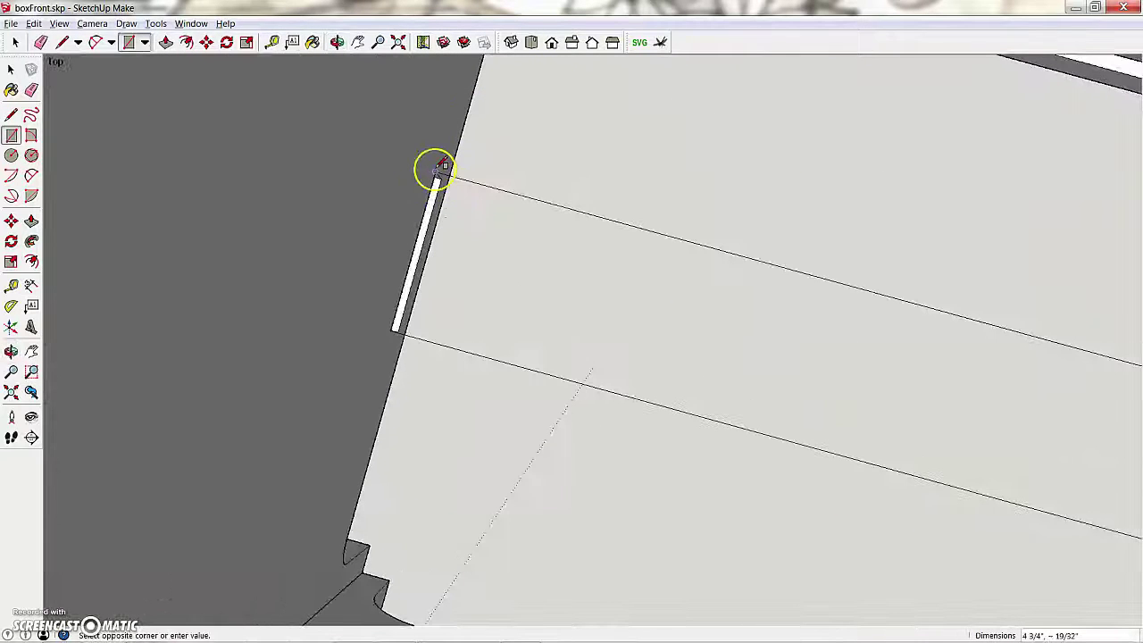
left_click(443, 170)
Push/Pull the rectangle between the side slots to a thickness of 1/8"
scroll(530, 295, "down", 1)
middle_click_drag(679, 419, 628, 395)
key("p")
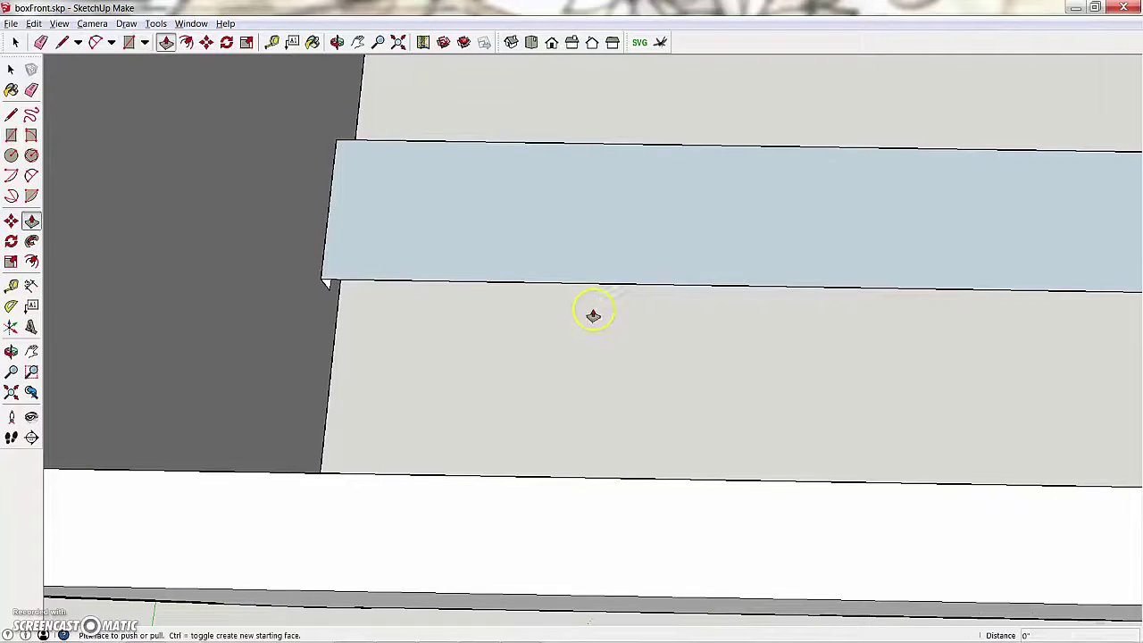
left_click(527, 256)
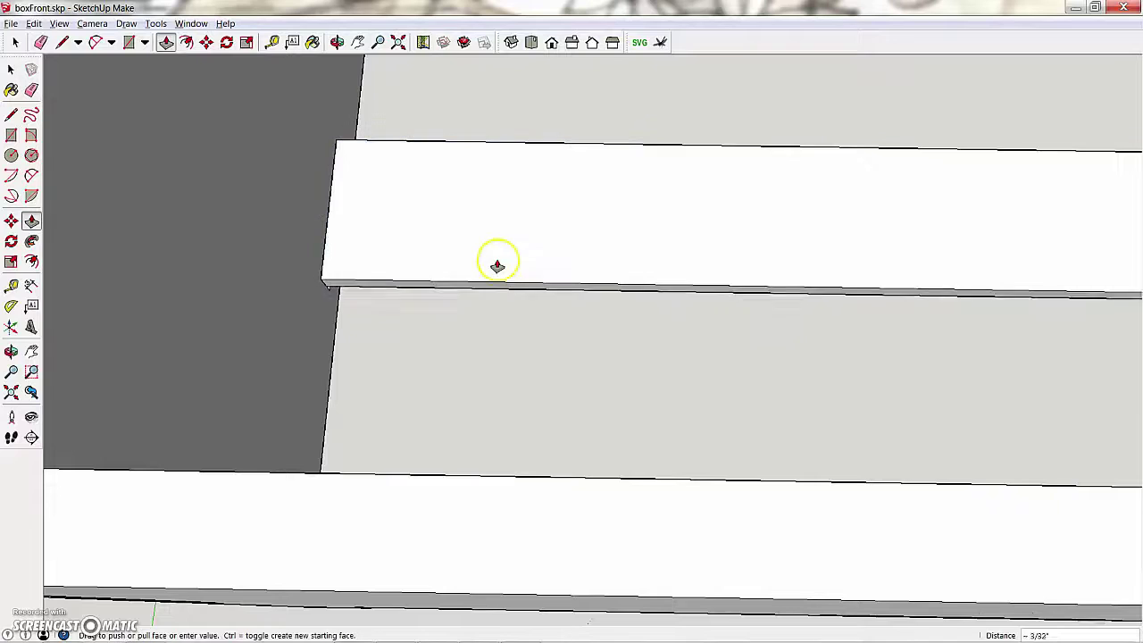
type("1/8")
key("Return")
type("8")
key("Return")
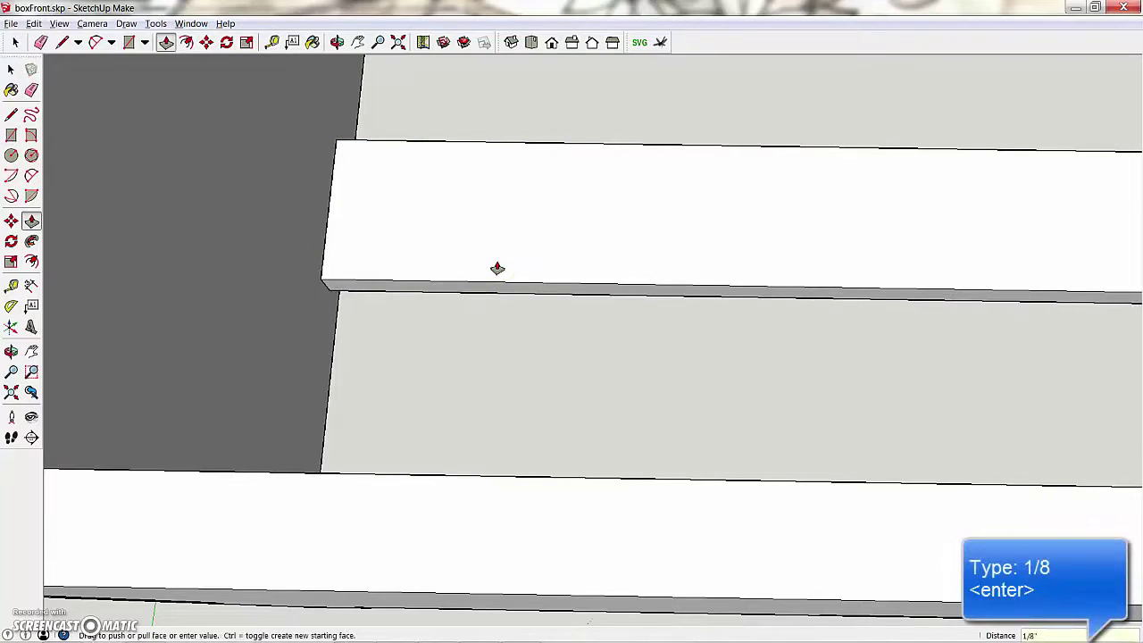
Push/Pull both long edges of the 1/8" bottom strip out to the inner faces of the two opposite walls
scroll(477, 294, "down", 5)
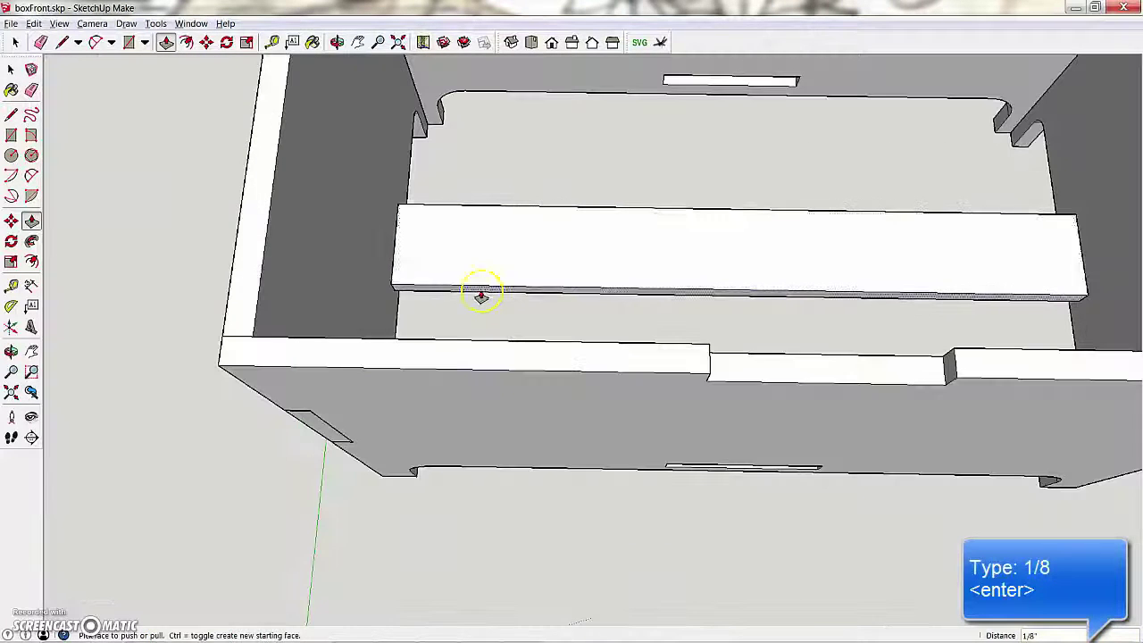
left_click(509, 294)
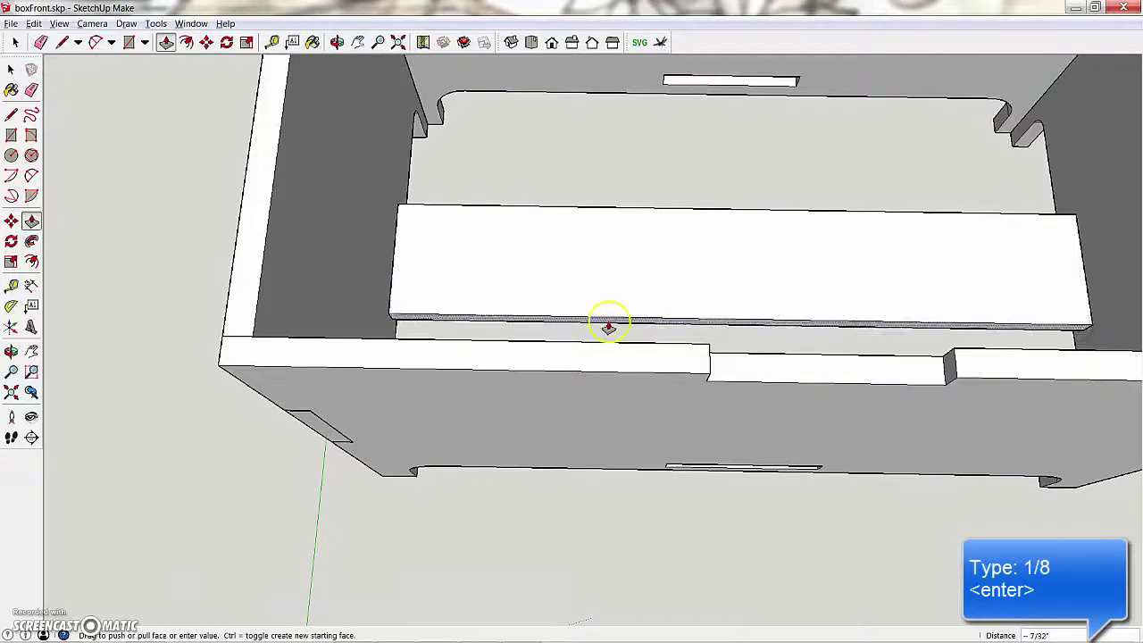
left_click(708, 348)
middle_click_drag(794, 312, 716, 333)
left_click(717, 333)
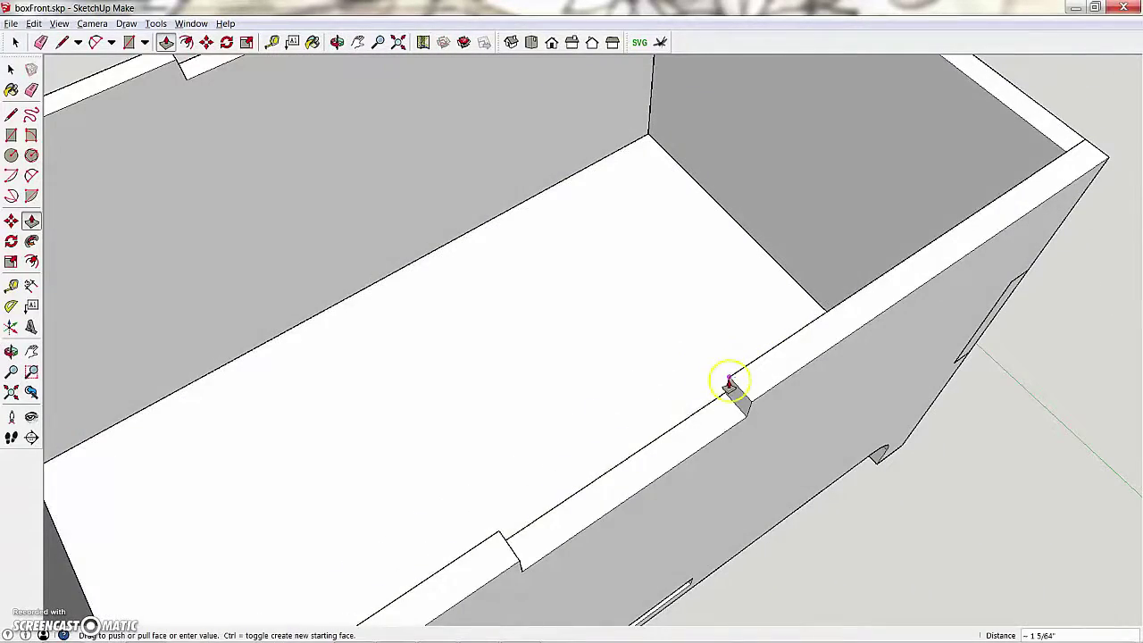
left_click(729, 379)
Outline the slot's ends on the bottom's edge behind one narrow panel and Push/Pull that tab 1/8" flush with the outer face
middle_click_drag(599, 342, 952, 334)
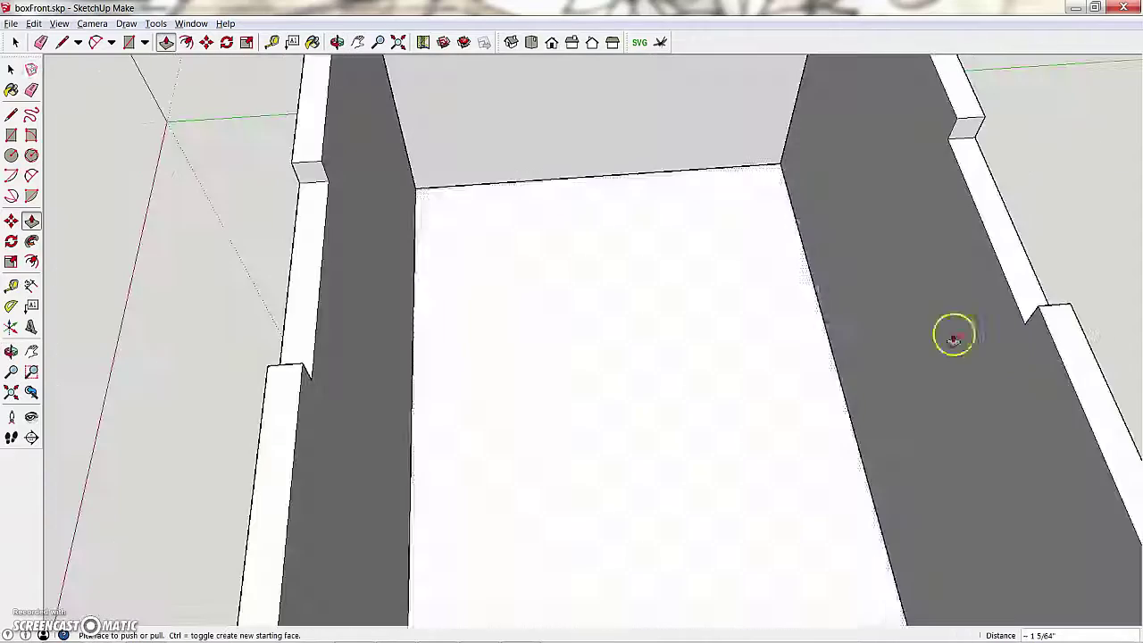
scroll(610, 270, "down", 5)
middle_click_drag(668, 276, 476, 301)
scroll(594, 324, "up", 6)
scroll(491, 317, "up", 5)
scroll(513, 330, "up", 3)
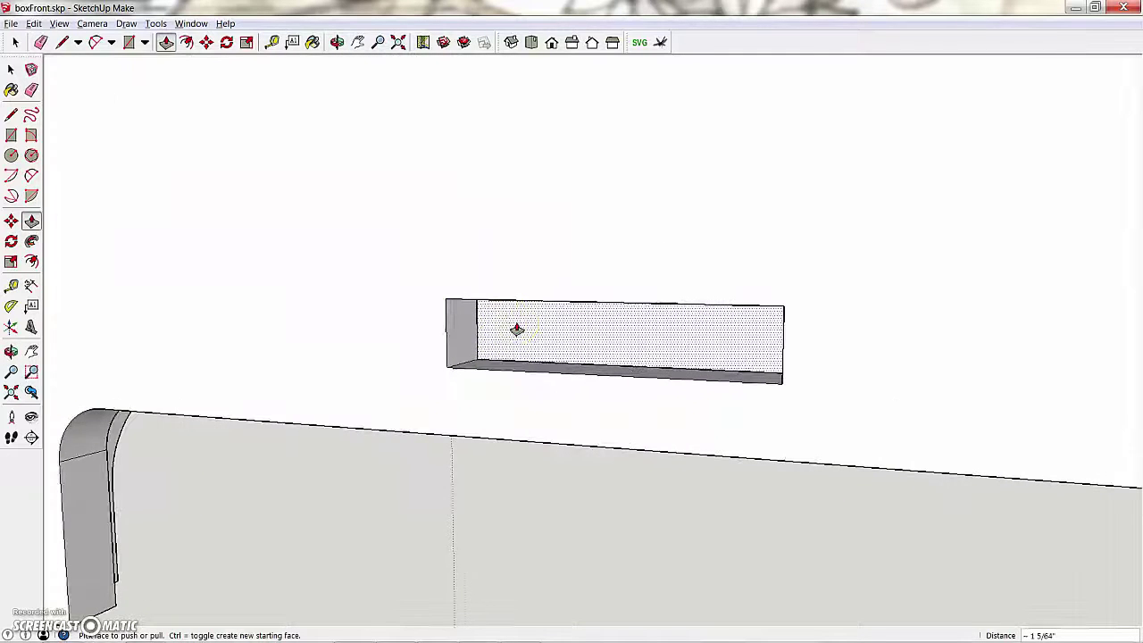
key("l")
mouse_move(505, 324)
middle_mouse_down()
mouse_move(482, 288)
mouse_move(477, 350)
mouse_move(628, 357)
mouse_move(830, 308)
mouse_move(857, 335)
middle_mouse_up()
left_click(857, 334)
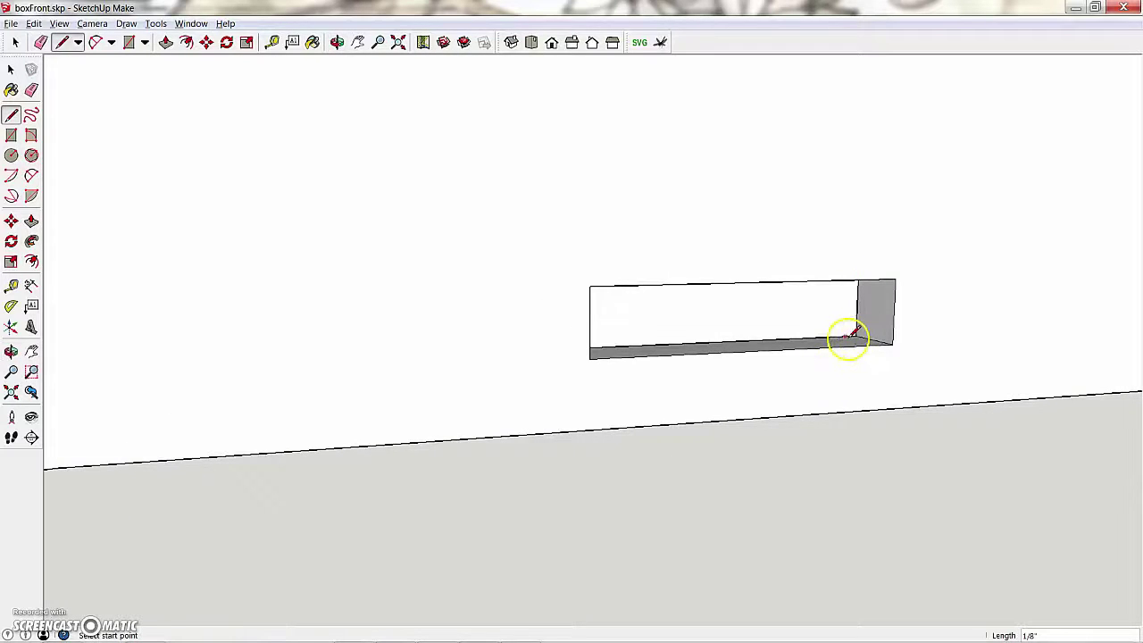
key("p")
left_click_drag(787, 327, 810, 353)
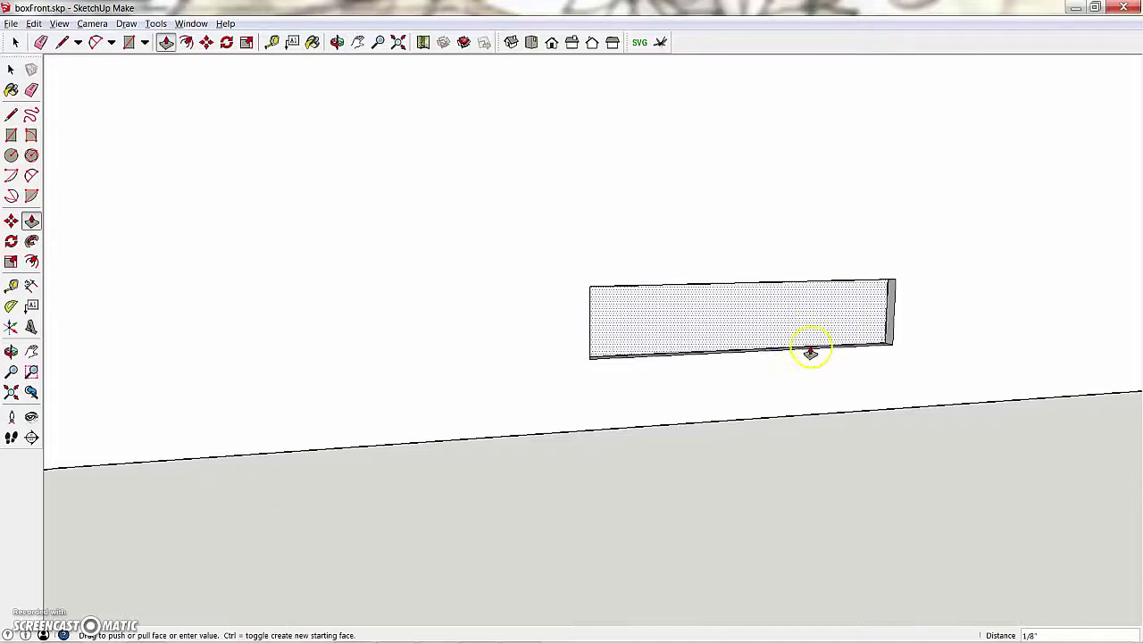
left_click(815, 359)
Hide the narrow panel and an adjoining wide panel to inspect the bottom's new tab, and unhide everything
scroll(814, 360, "down", 5)
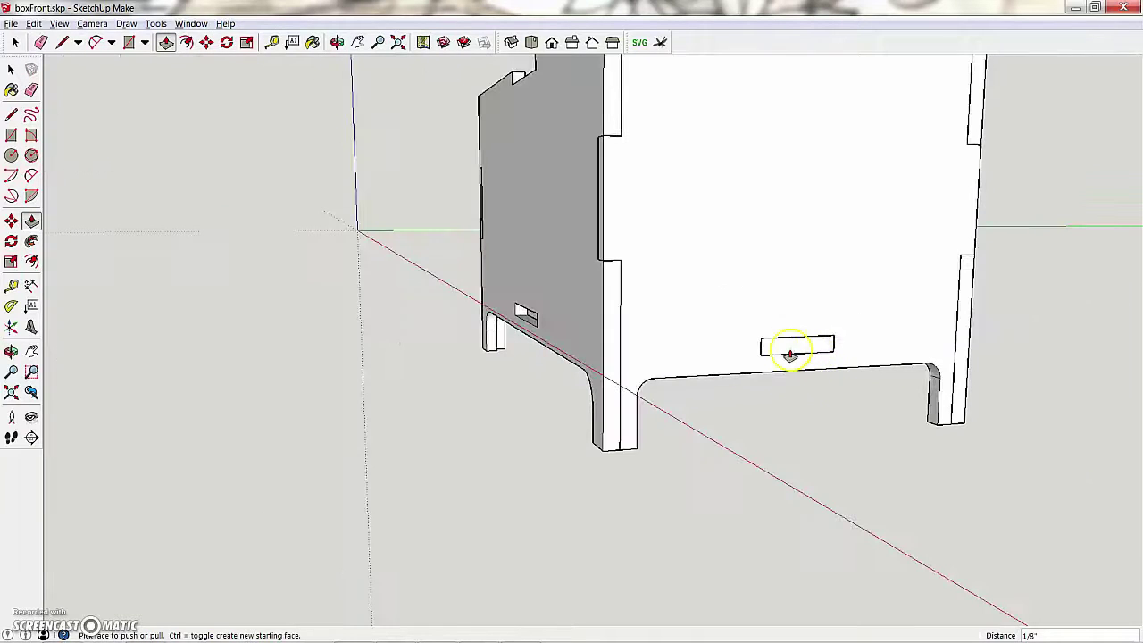
key("space")
left_click(750, 292)
right_click(569, 270)
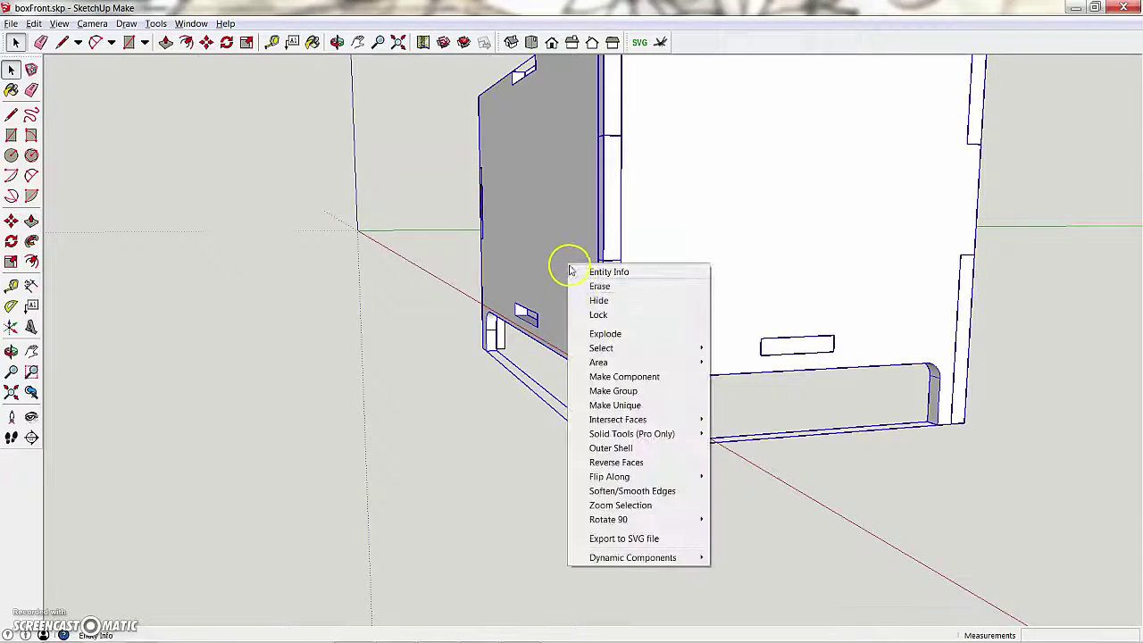
left_click(596, 301)
middle_click_drag(655, 295, 704, 438)
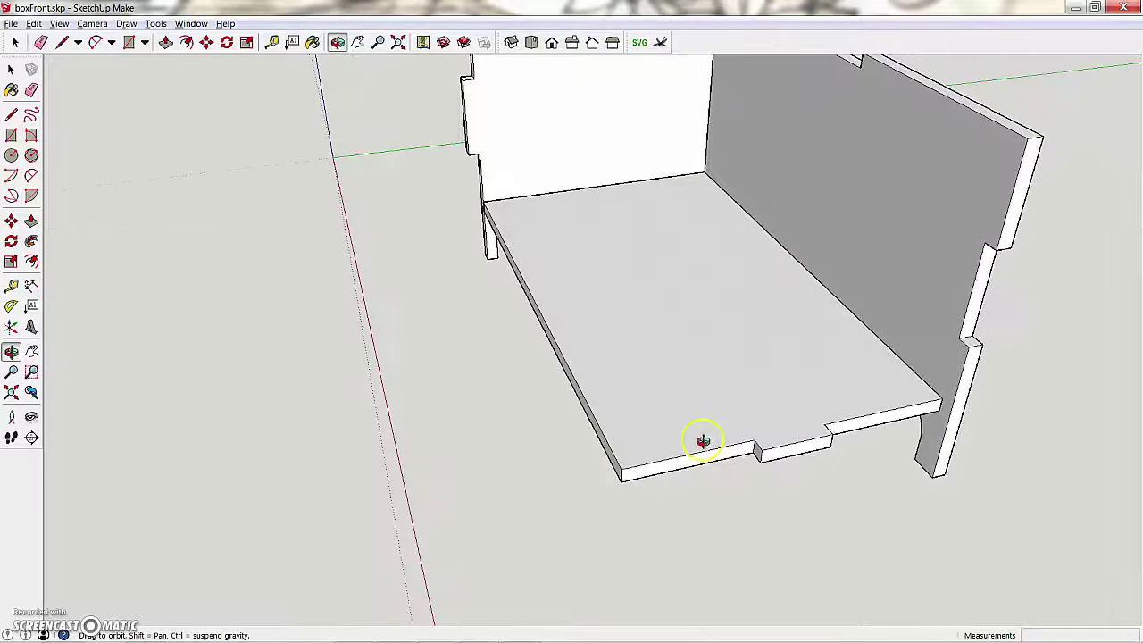
left_click(33, 23)
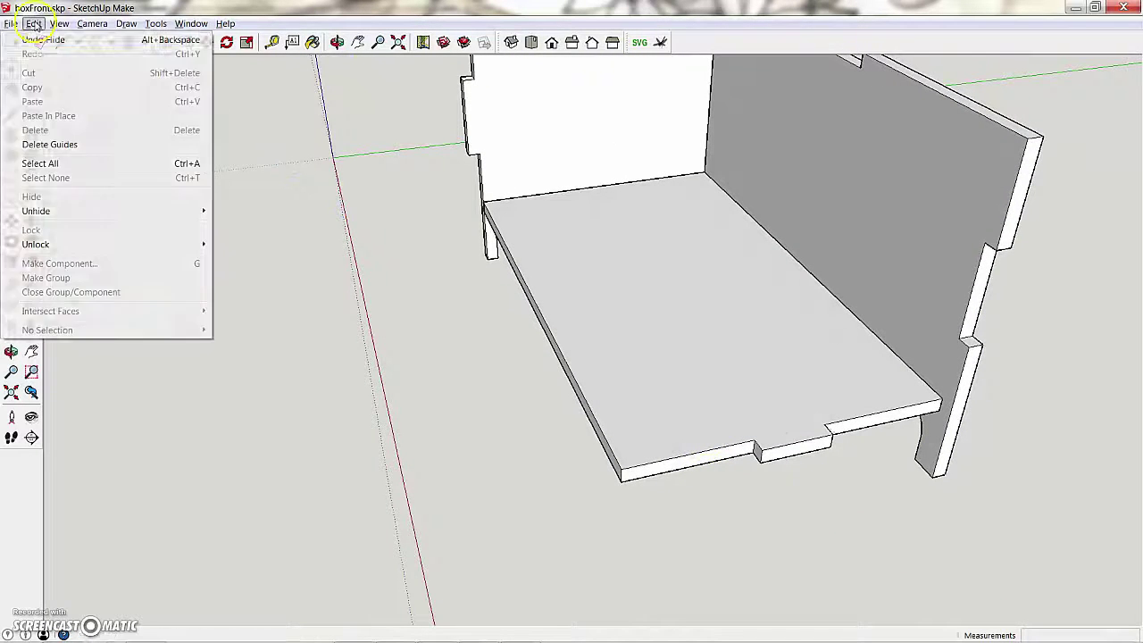
mouse_move(56, 217)
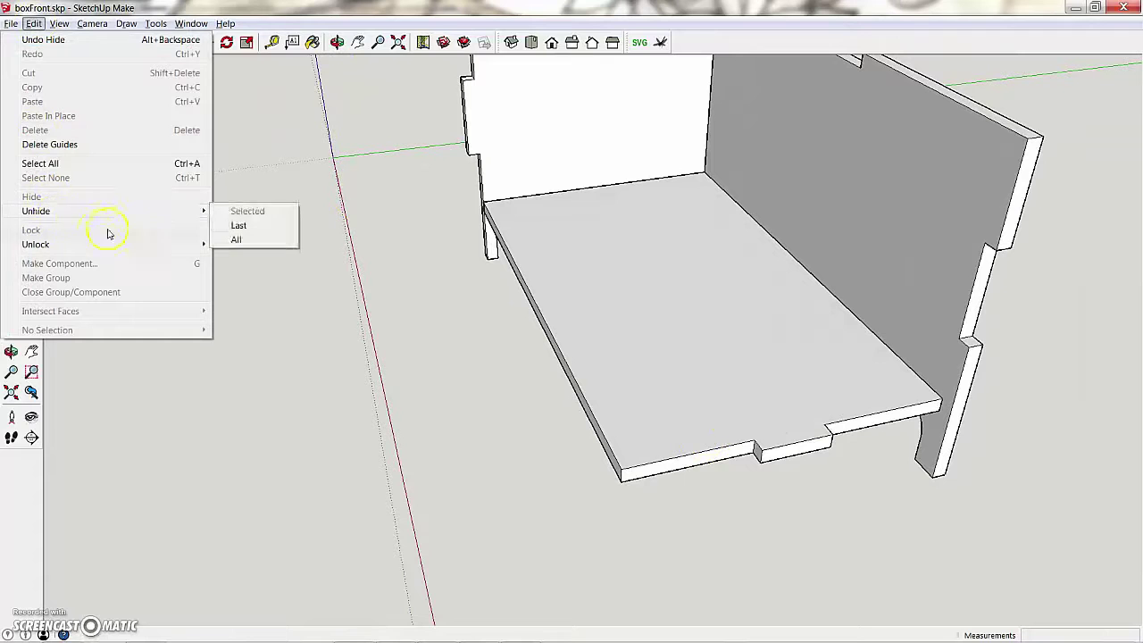
left_click(238, 239)
Mark both slot ends on the bottom's edge behind one wide panel and Push/Pull the tab 1/8" through the slot
middle_click_drag(959, 355, 548, 299)
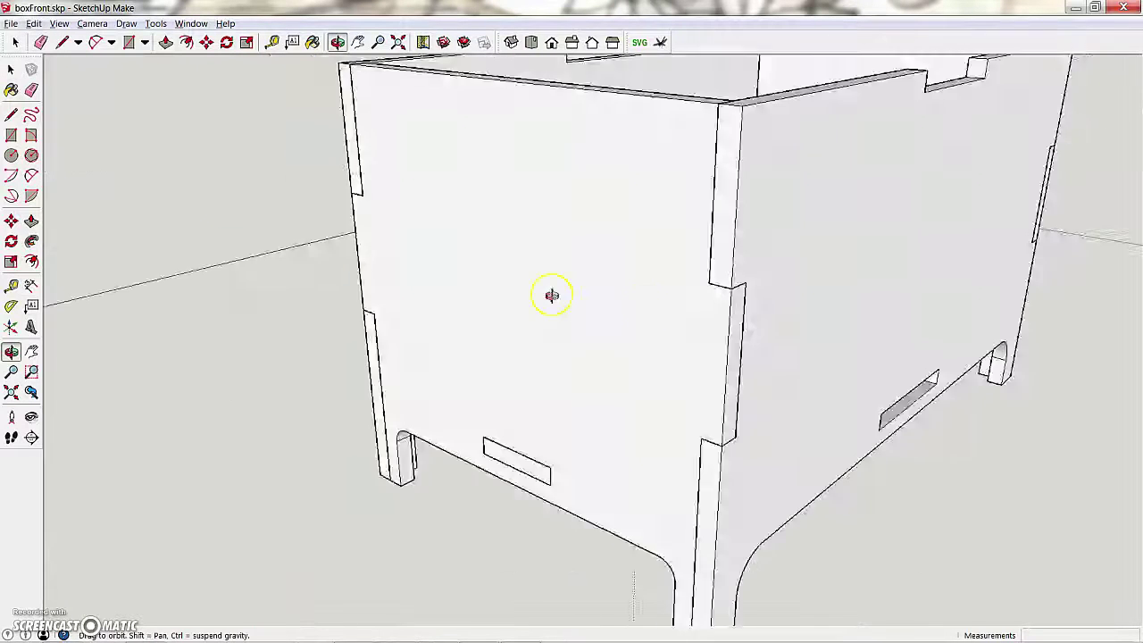
scroll(676, 438, "up", 6)
mouse_move(543, 402)
middle_mouse_down()
mouse_move(570, 401)
mouse_move(545, 416)
middle_mouse_up()
key("l")
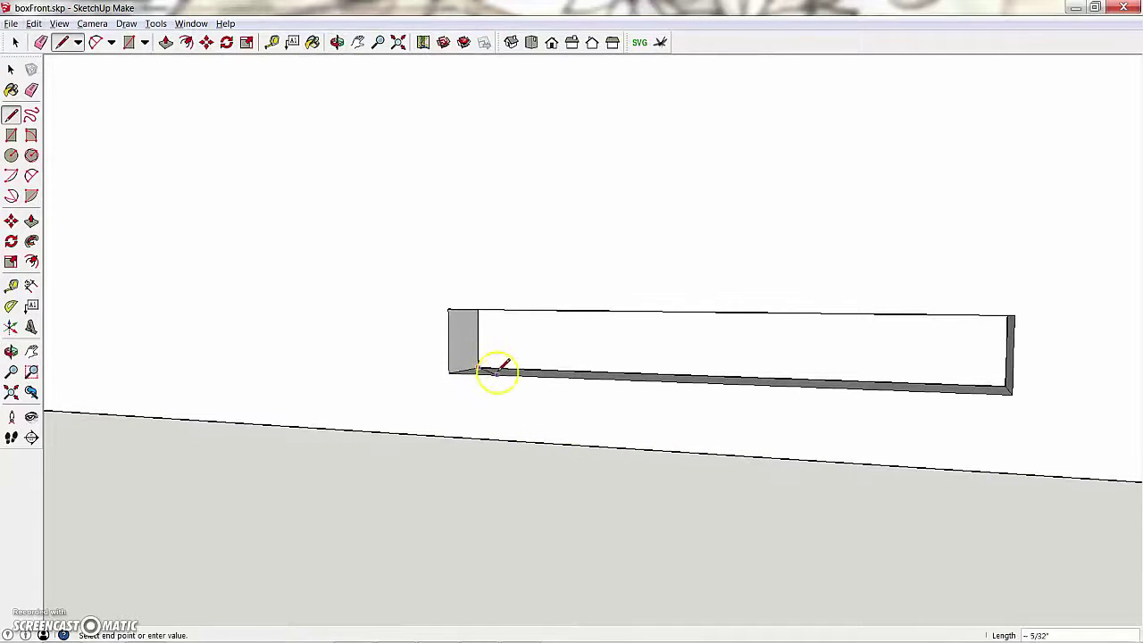
middle_click_drag(497, 370, 489, 308)
left_click(480, 182)
middle_click_drag(618, 178, 870, 190)
middle_click_drag(1086, 197, 823, 368)
key("p")
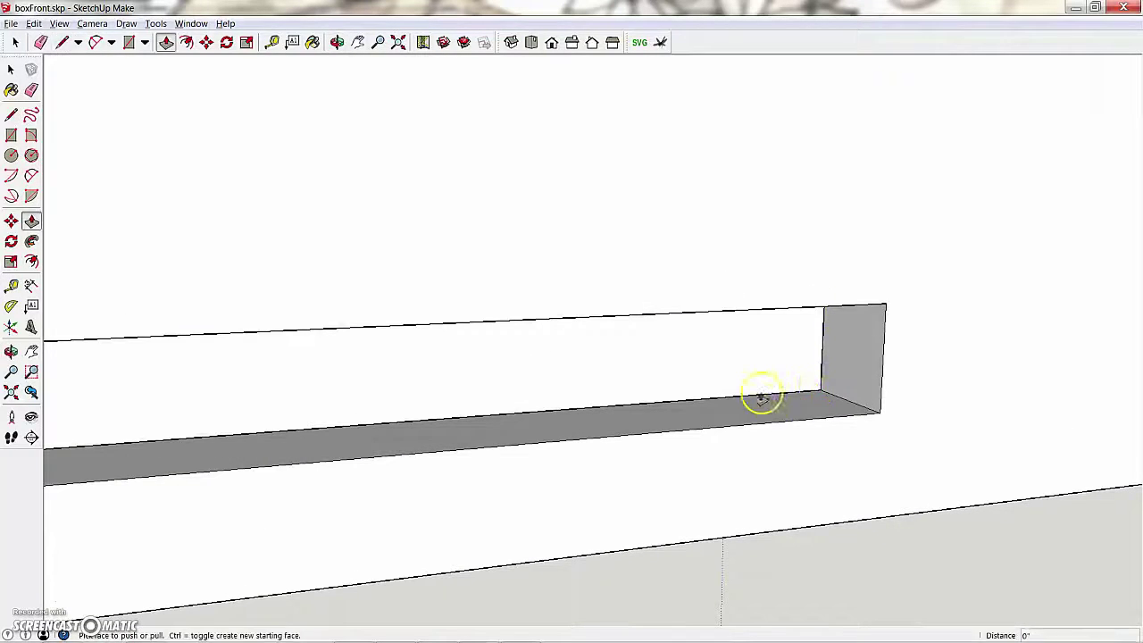
left_click(763, 386)
left_click(801, 468)
Draw the tab's end lines in the opposite narrow panel's slot and Push/Pull the tab face out 1/8"
middle_click_drag(893, 396, 179, 286)
scroll(528, 352, "down", 5)
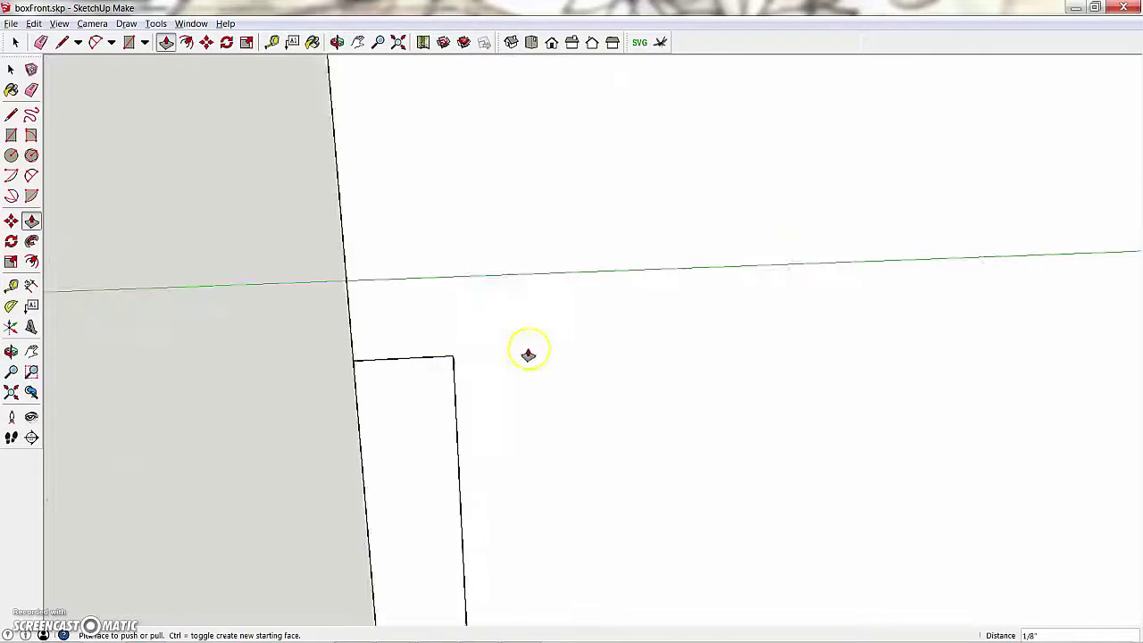
middle_click_drag(630, 396, 399, 315, "shift")
scroll(547, 392, "up", 3)
middle_click_drag(689, 431, 673, 405)
key("l")
middle_click_drag(865, 372, 626, 298)
left_click(893, 351)
left_click(299, 369)
middle_click_drag(323, 389, 311, 335)
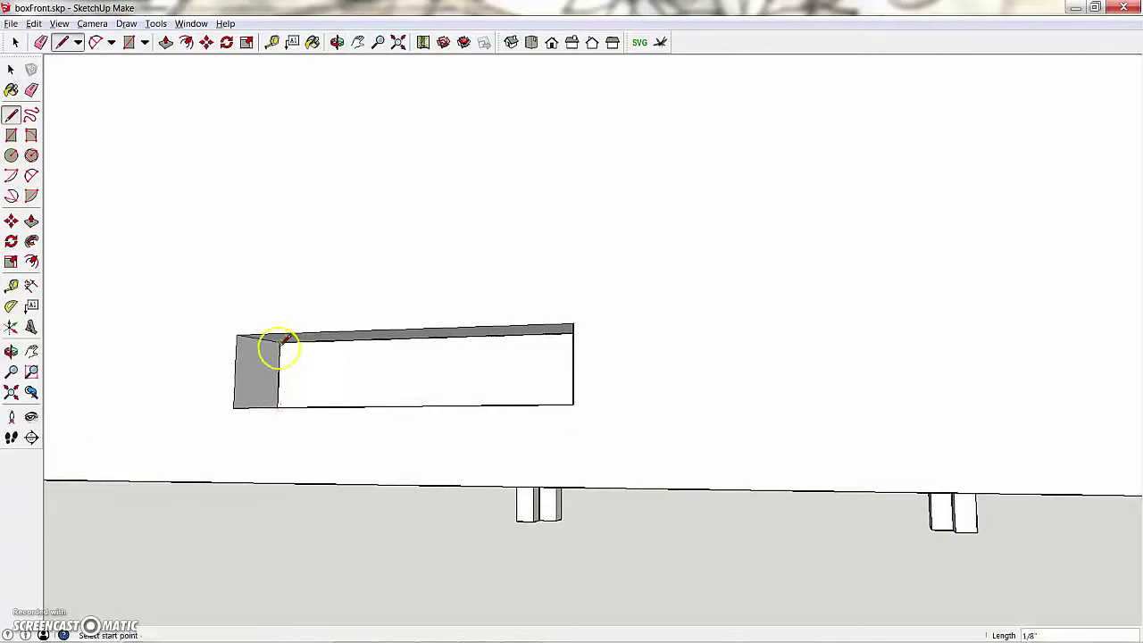
key("p")
left_click(337, 364)
left_click(459, 437)
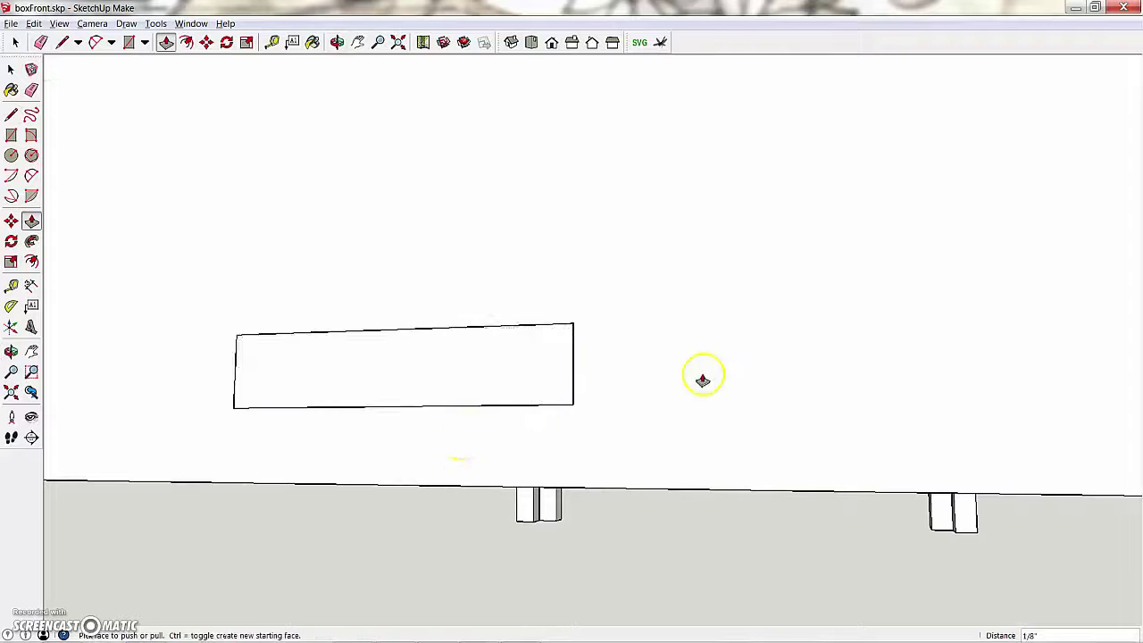
Draw the tab's end lines in the remaining wide panel's slot and Push/Pull the enclosed face 1/8" to fill it
scroll(715, 373, "down", 4)
middle_click_drag(859, 355, 390, 424)
scroll(390, 423, "up", 5)
middle_click_drag(961, 386, 463, 328, "shift")
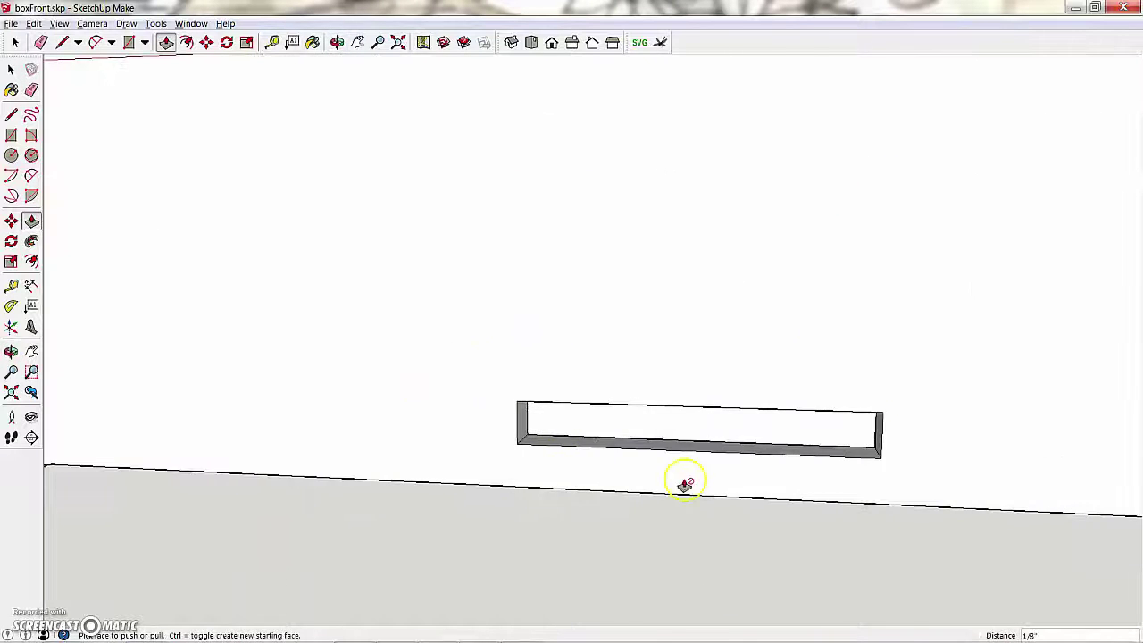
middle_click_drag(685, 483, 552, 268)
key("l")
left_click(461, 422)
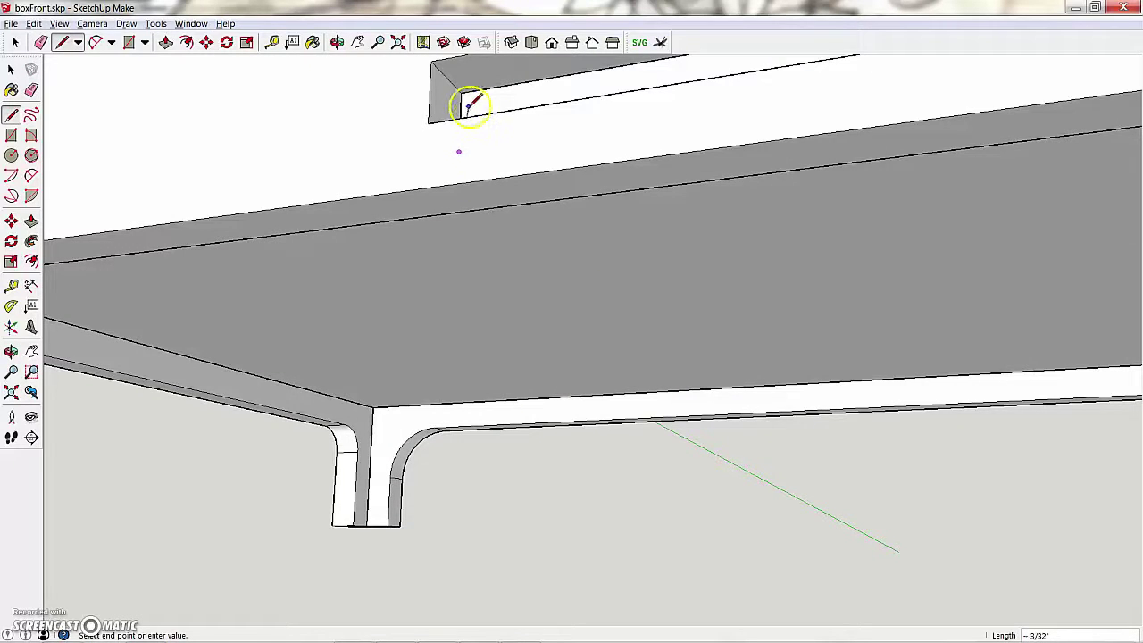
mouse_move(462, 92)
middle_mouse_down()
mouse_move(651, 120)
mouse_move(615, 206)
mouse_move(902, 322)
middle_mouse_up()
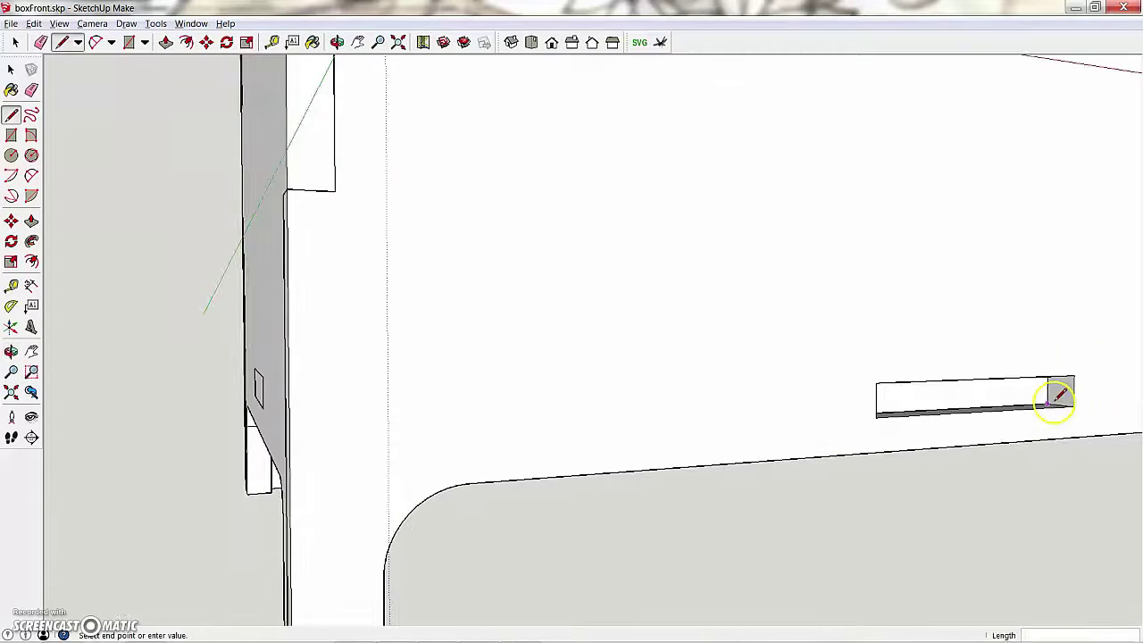
middle_click_drag(1056, 399, 1055, 334)
left_click(1052, 331)
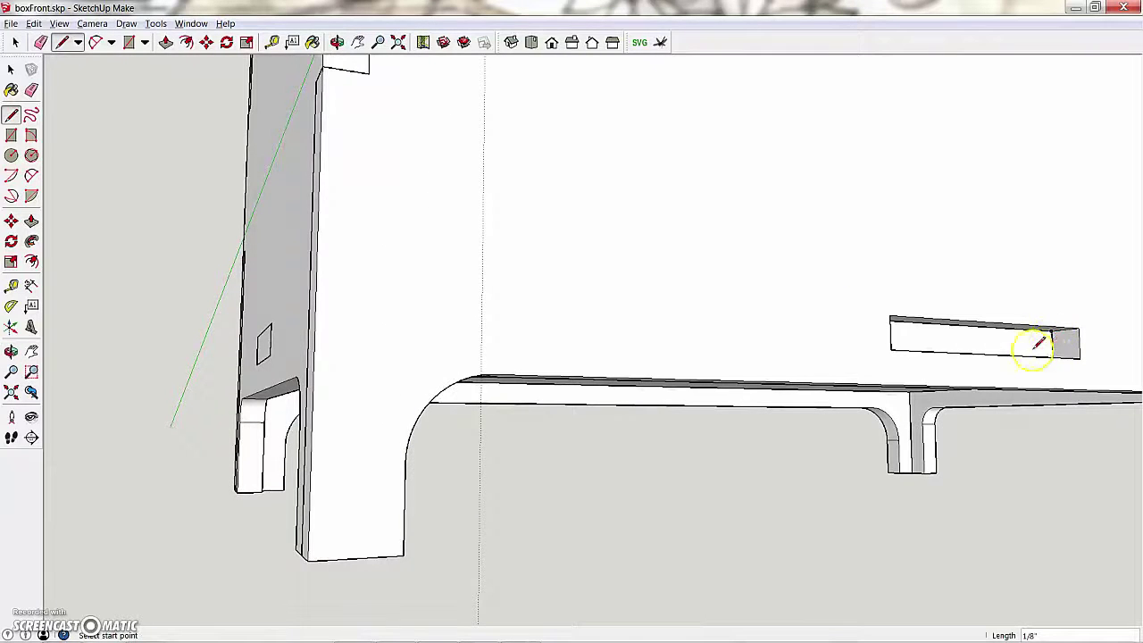
key("p")
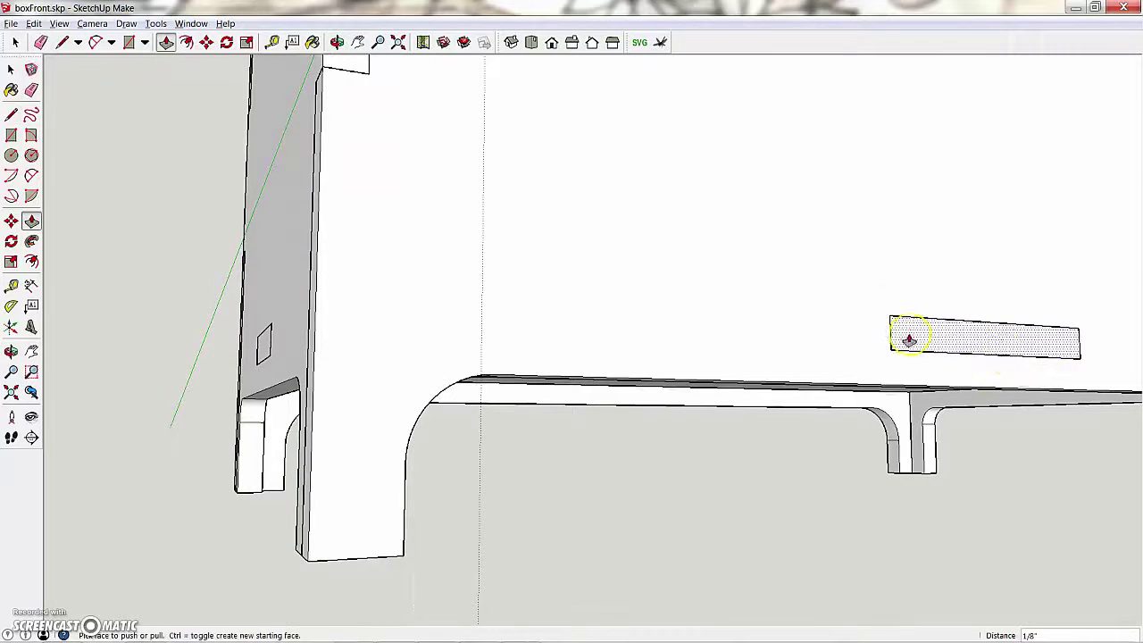
Select the whole bottom panel with its tabs and make it a component named "bottom"
scroll(893, 250, "down", 2)
middle_click_drag(893, 246, 680, 524)
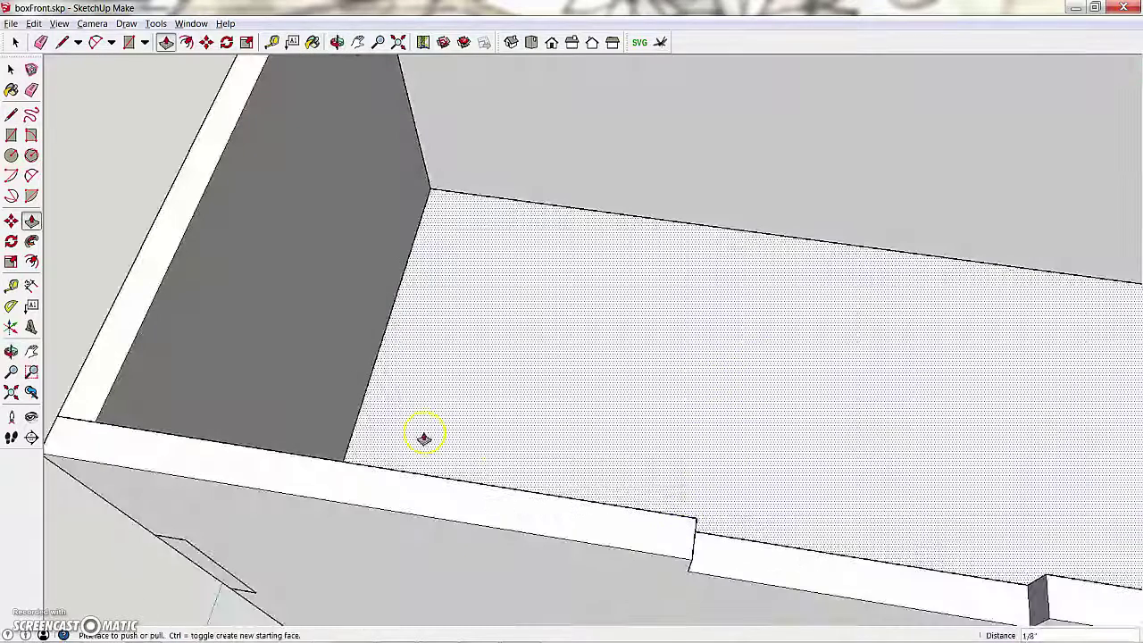
scroll(424, 437, "down", 5)
left_click(10, 71)
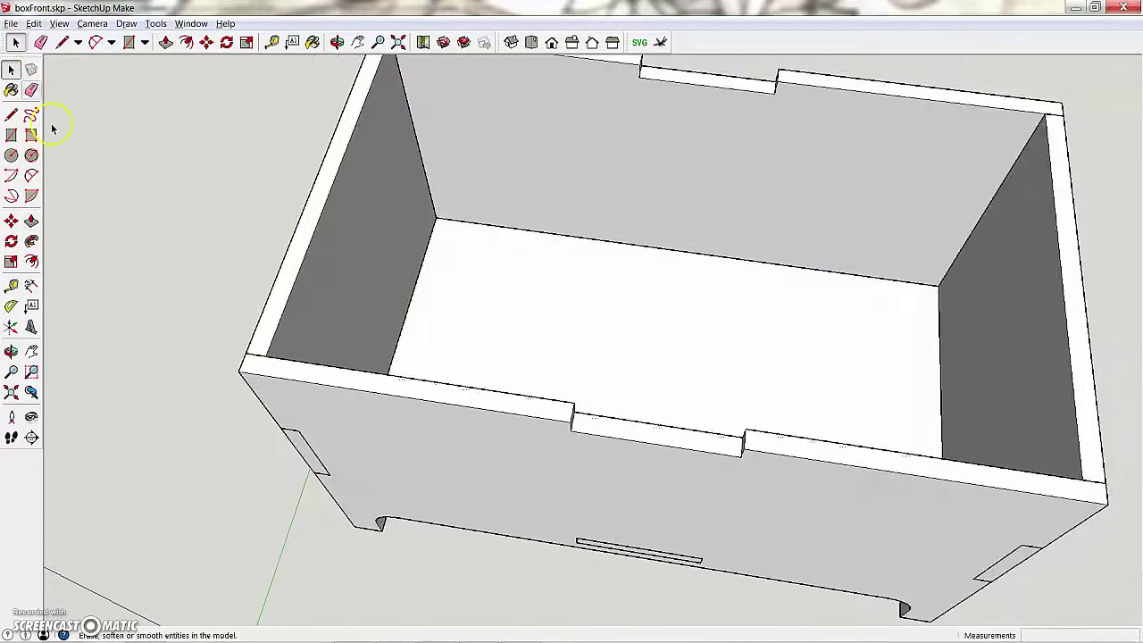
left_click(528, 292)
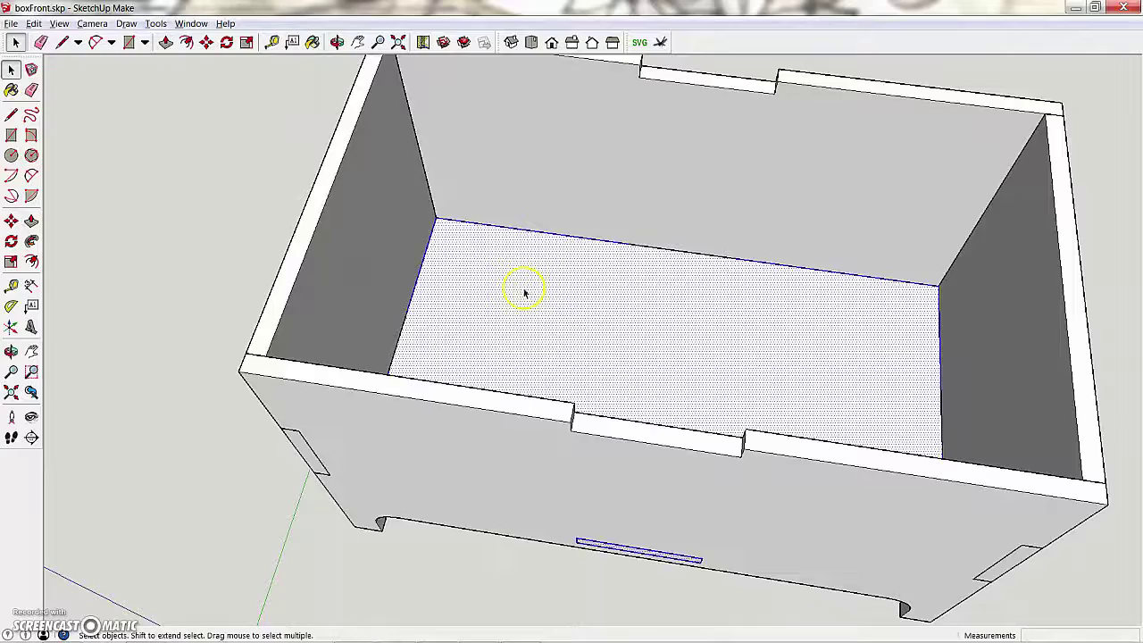
middle_click_drag(524, 291, 492, 530)
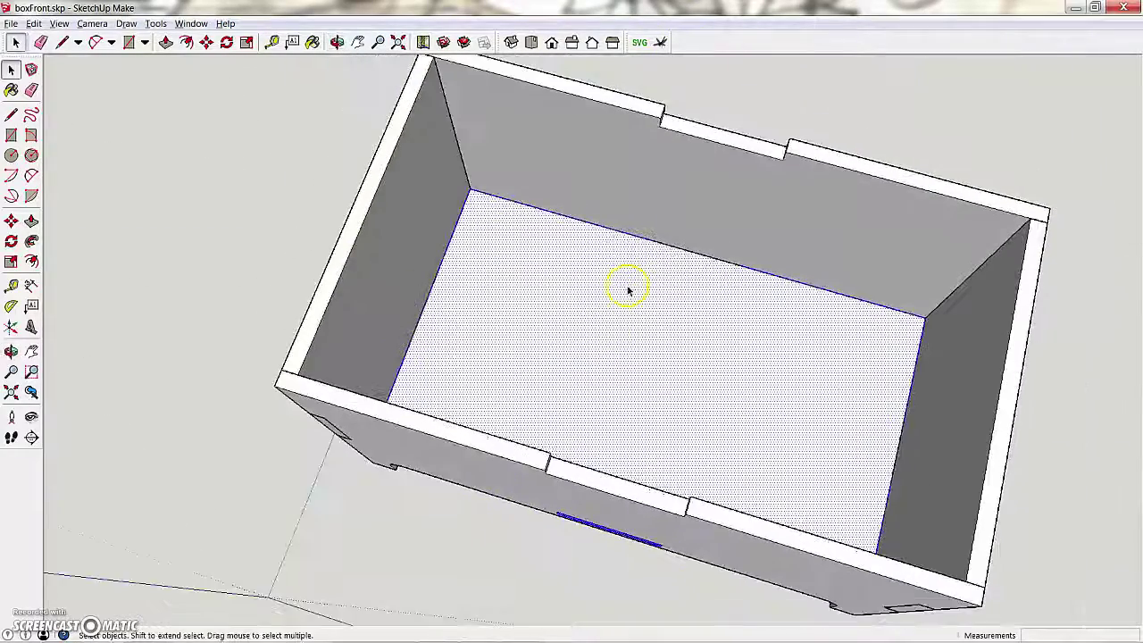
scroll(582, 330, "down", 2)
middle_click_drag(780, 413, 581, 263)
scroll(569, 371, "down", 1)
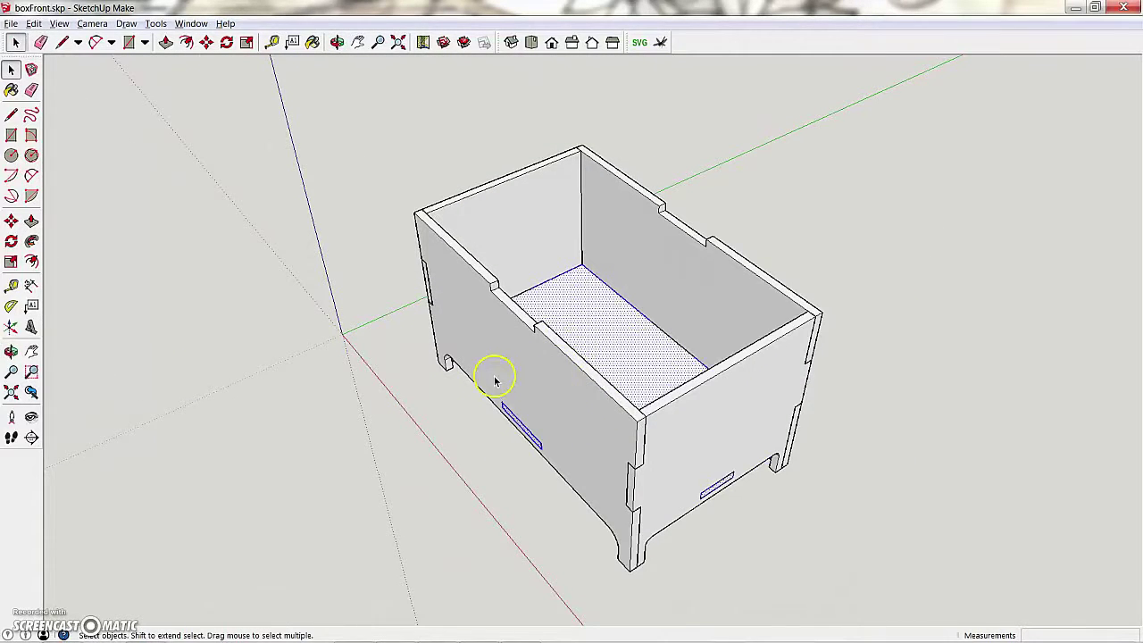
left_click(32, 69)
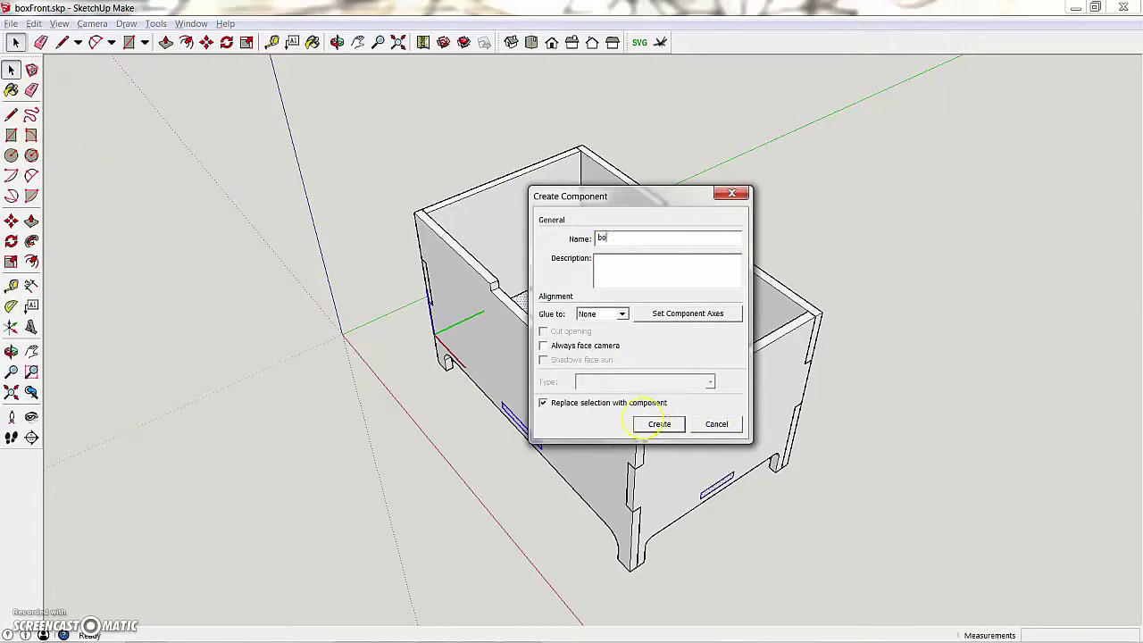
type("bottom")
left_click(645, 424)
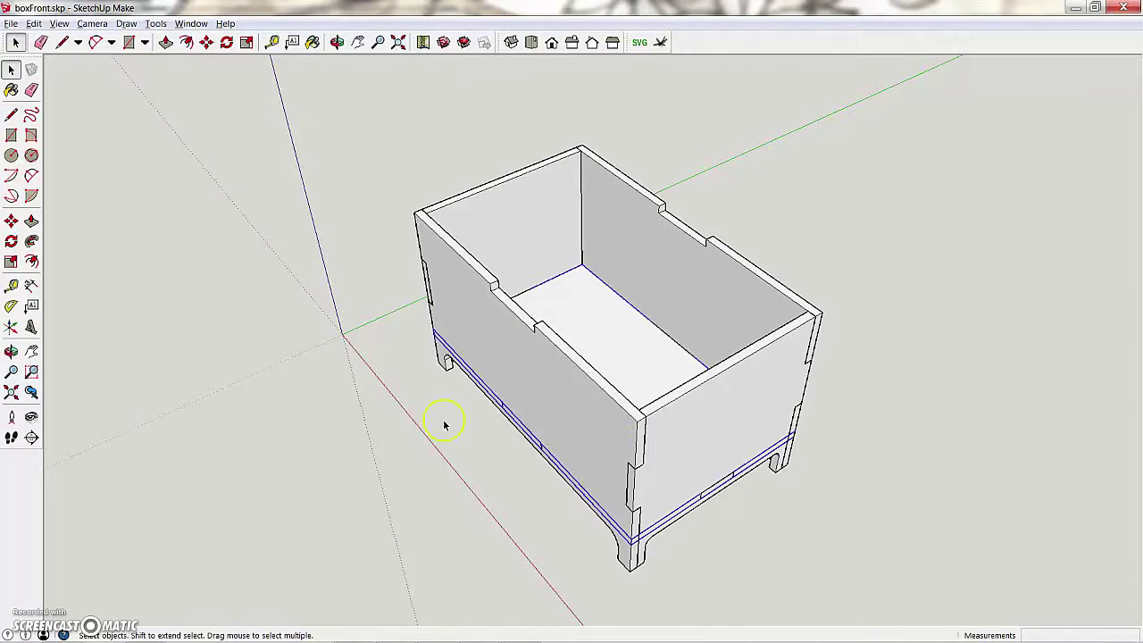
middle_click_drag(444, 425, 643, 477)
key("Delete")
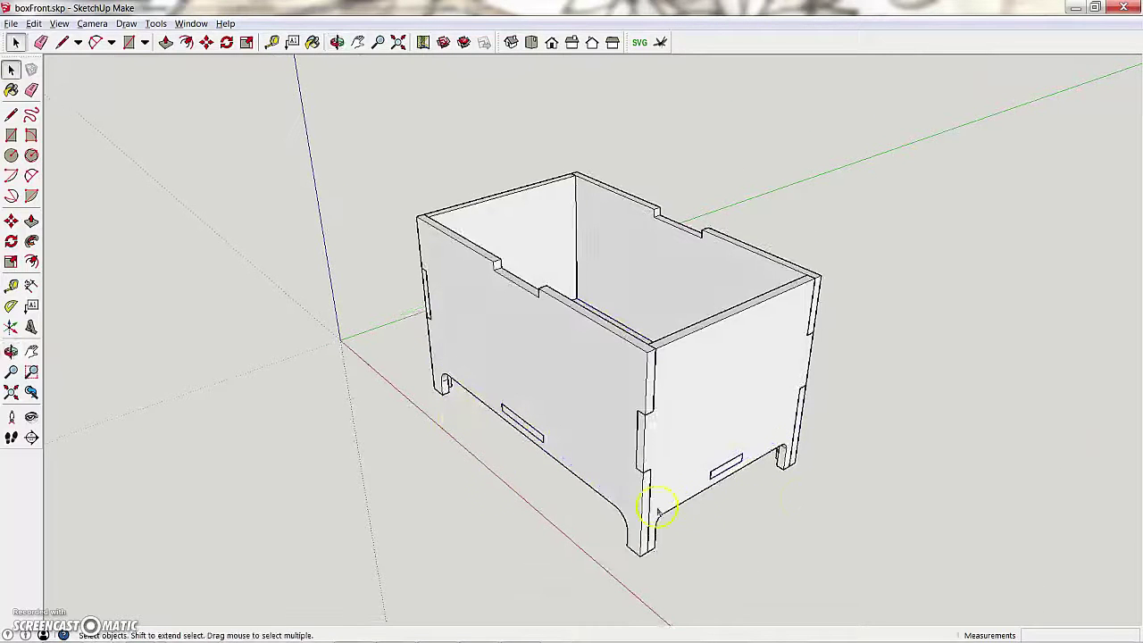
middle_click_drag(354, 375, 470, 354)
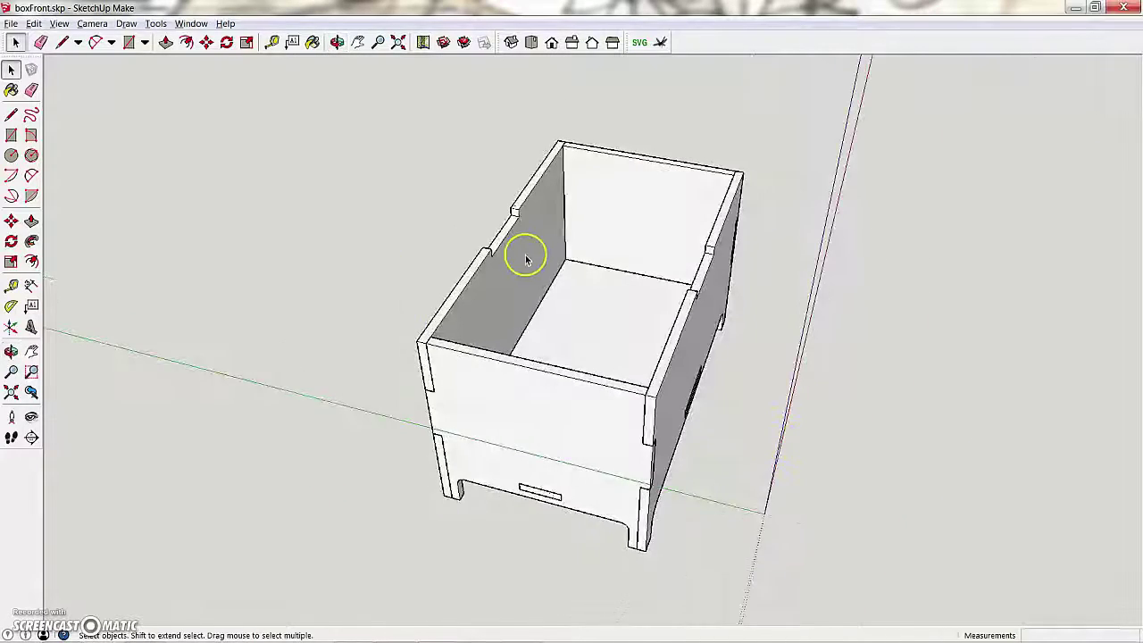
scroll(525, 259, "up", 4)
middle_click_drag(518, 275, 515, 363)
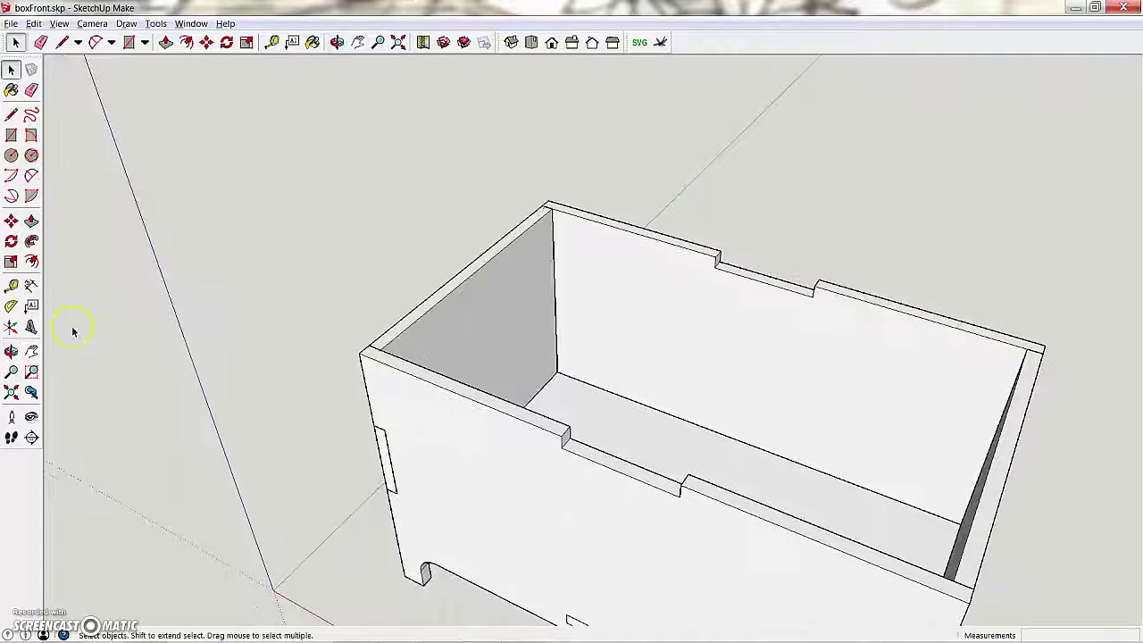